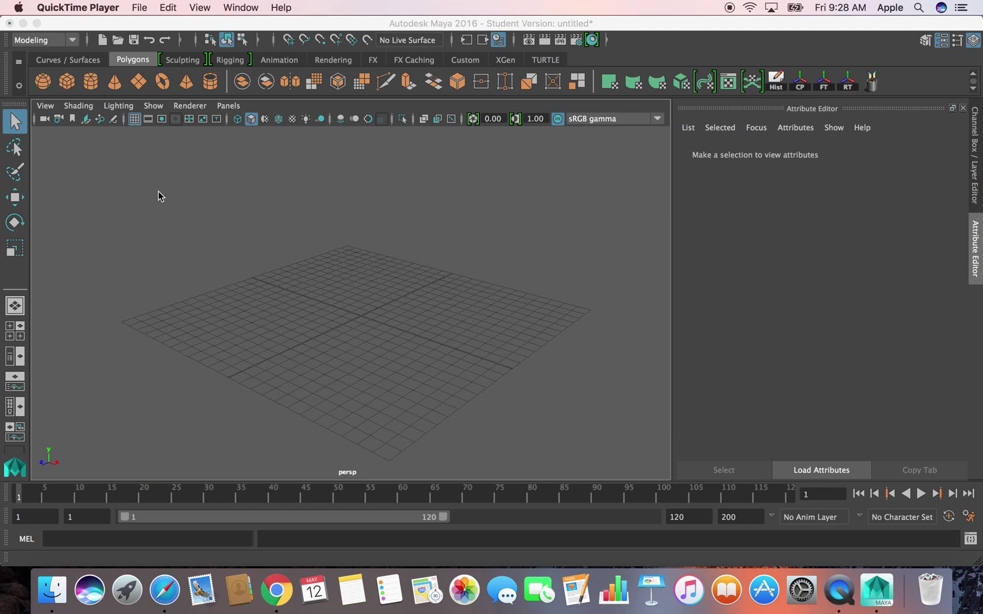
Step: Import bottle-wine.jpg from the Desktop as an image plane in the front view
right_click(290, 269)
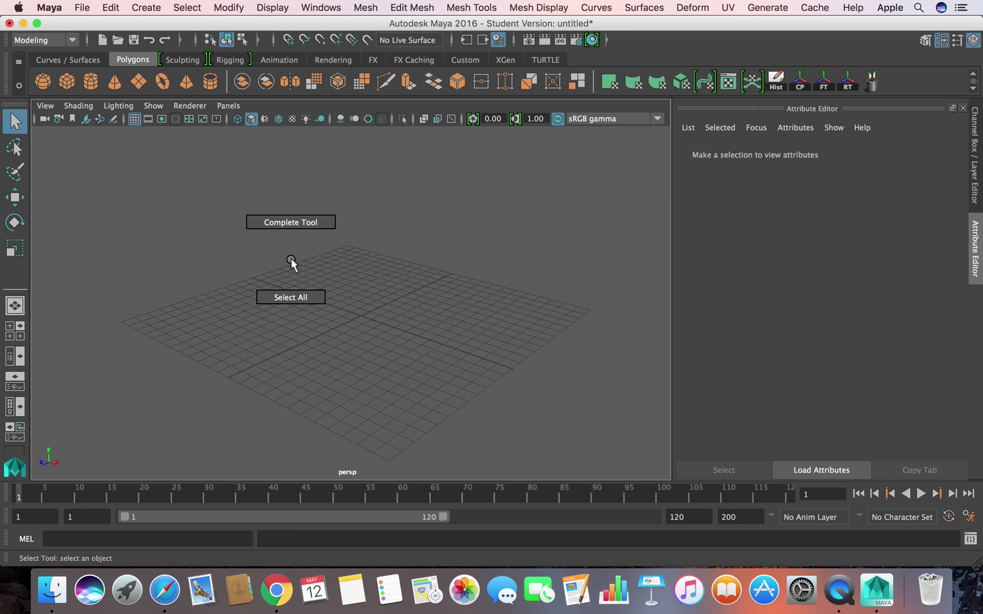
key("space")
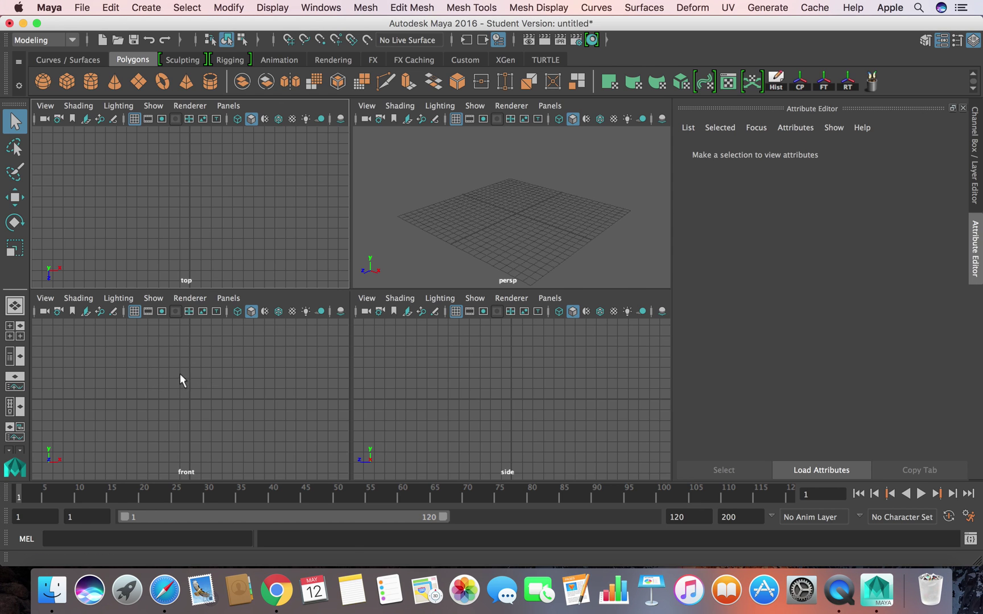
key("space")
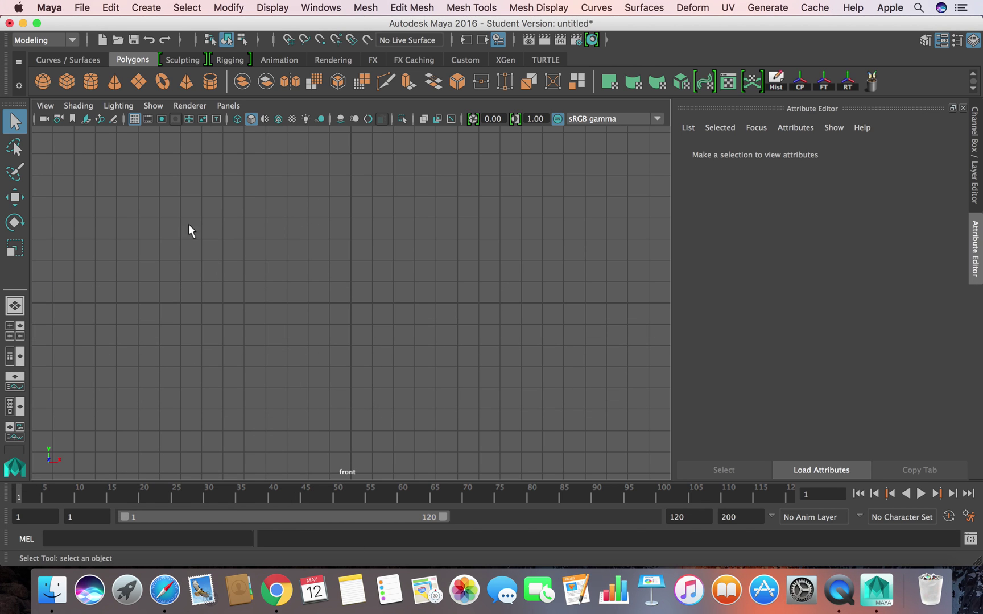
left_click(100, 119)
left_click(223, 249)
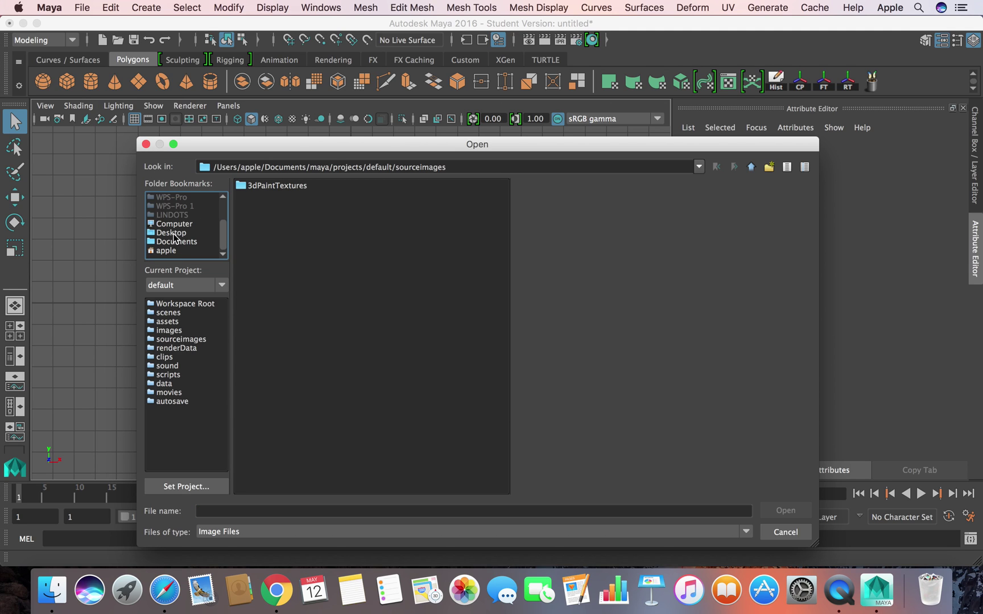
left_click(171, 234)
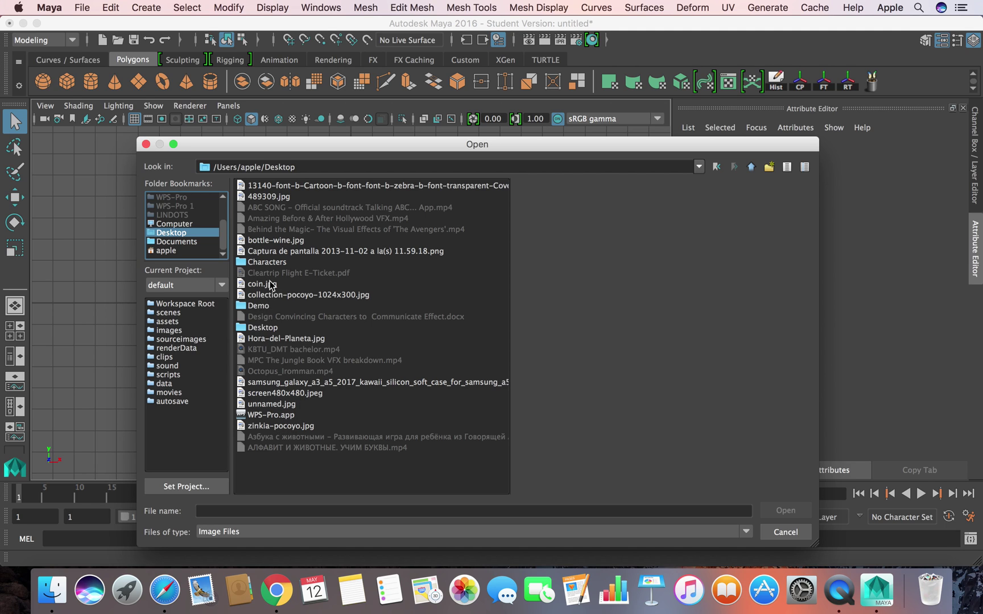
double_click(281, 242)
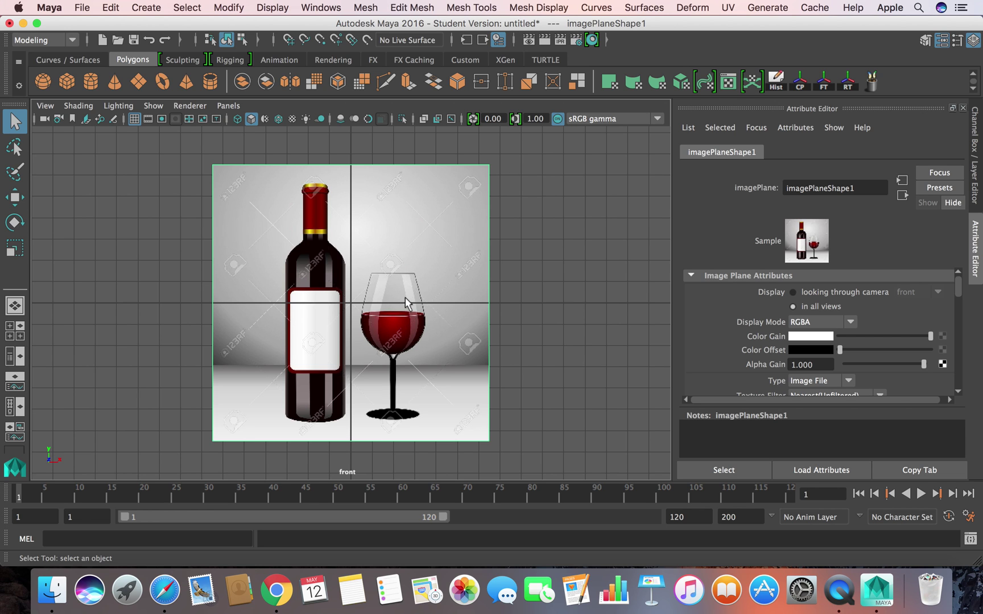
Step: In the perspective view, move the image plane back along the Z axis to about -13 cm, behind the grid
key("space")
key("space")
left_click_drag(483, 241, 372, 300, "alt")
key("w")
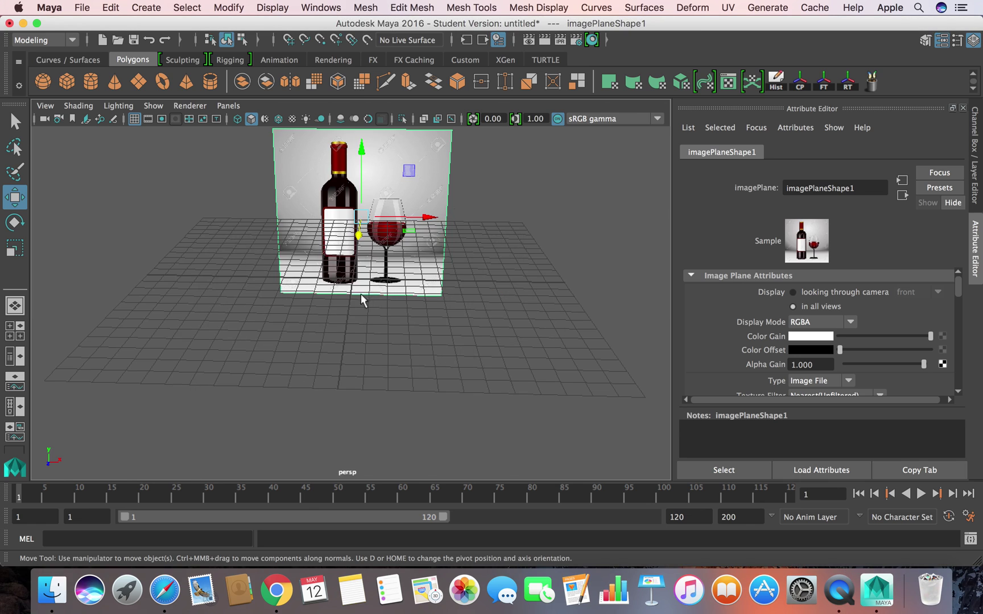
Step: In the front view, move the image plane so the bottle is centred on the vertical axis and its base sits on the horizontal axis
key("space")
key("space")
scroll(425, 312, "up", 1)
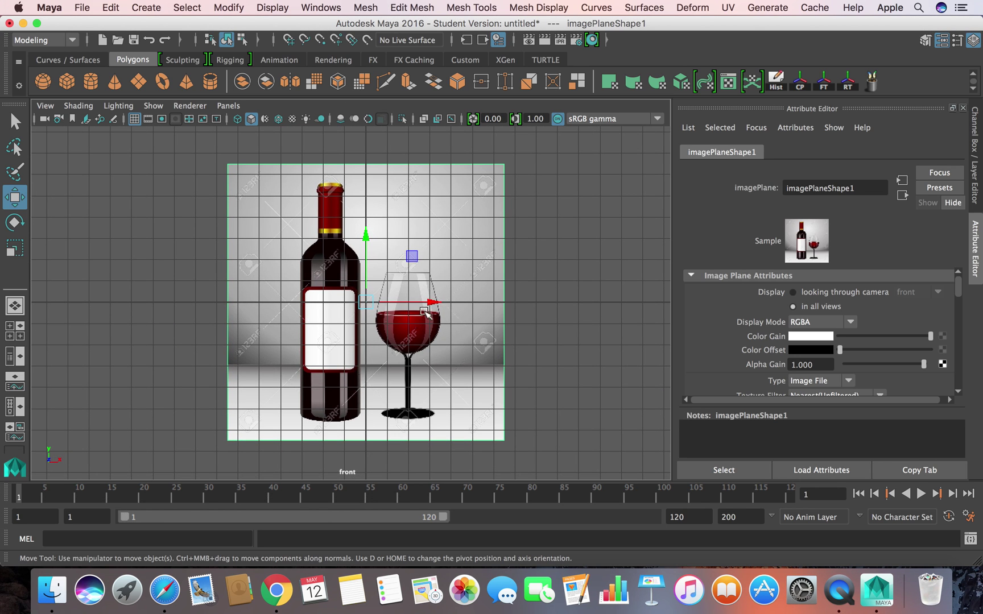
left_click_drag(425, 312, 467, 307)
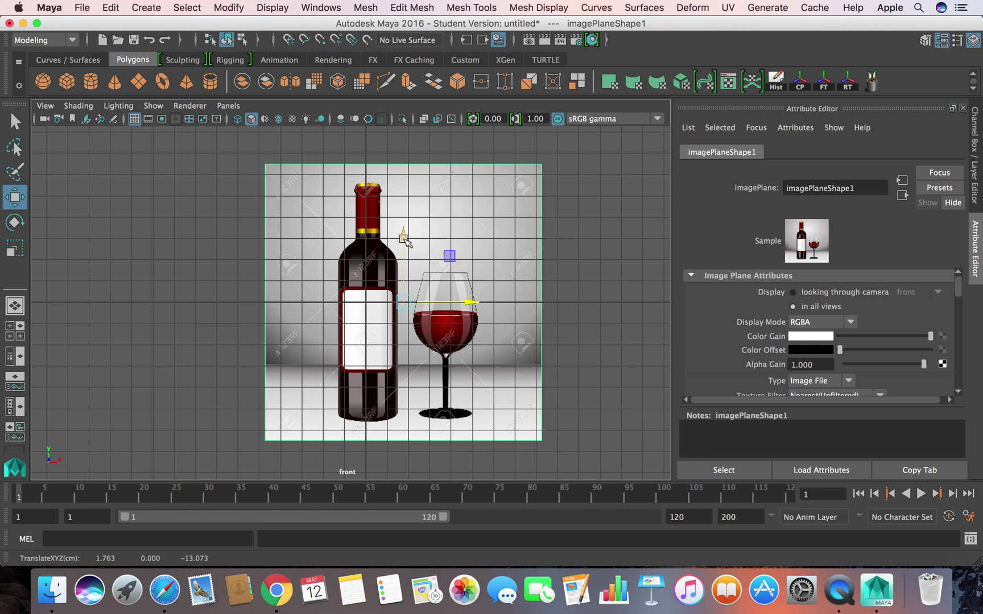
left_click_drag(402, 237, 404, 137)
middle_click_drag(412, 295, 372, 406, "alt")
left_click_drag(432, 292, 431, 292)
middle_click_drag(402, 307, 419, 310, "alt")
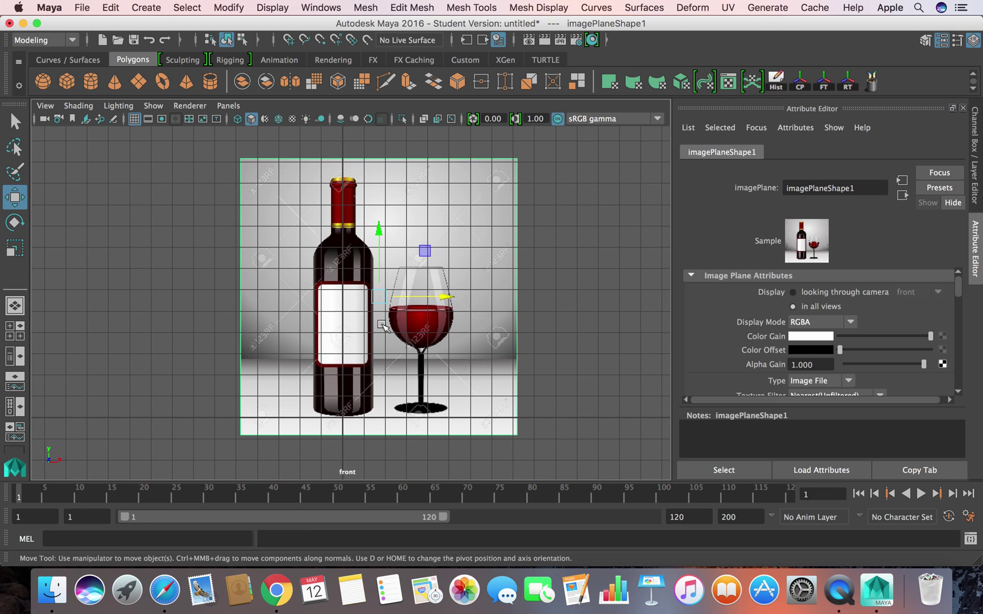
Step: Deselect the image plane and choose the Modeling menu set
left_click(182, 132)
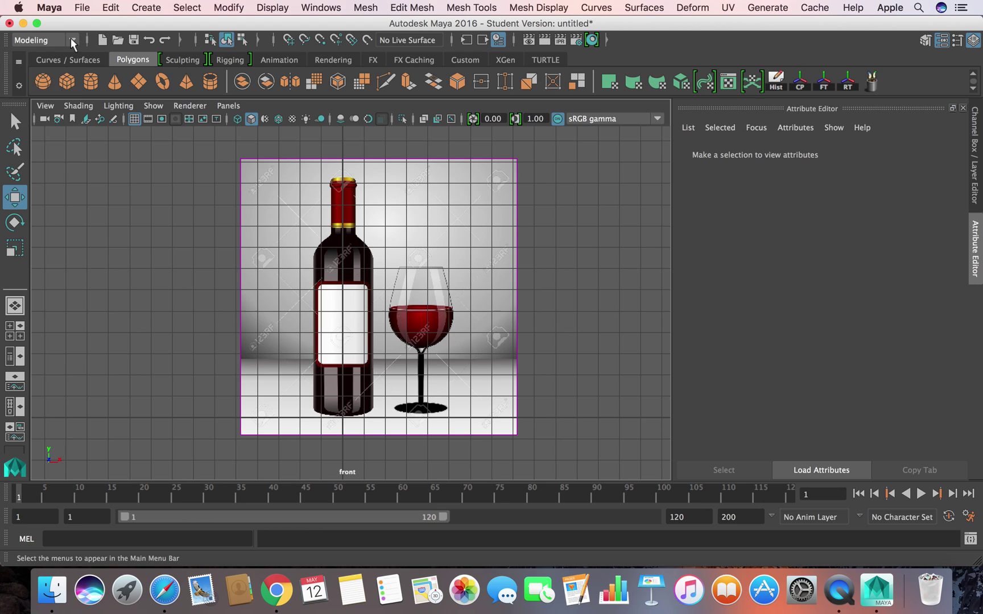
left_click(72, 40)
left_click(44, 57)
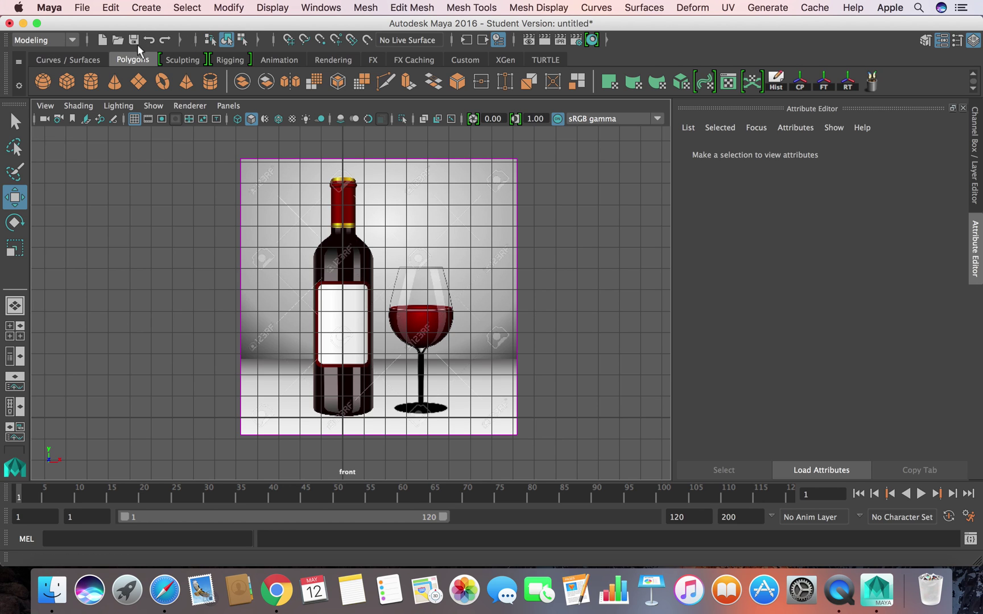
Step: Start a CV curve snapped to the origin at the bottle's base centre and place points along the right half of the base
left_click(150, 8)
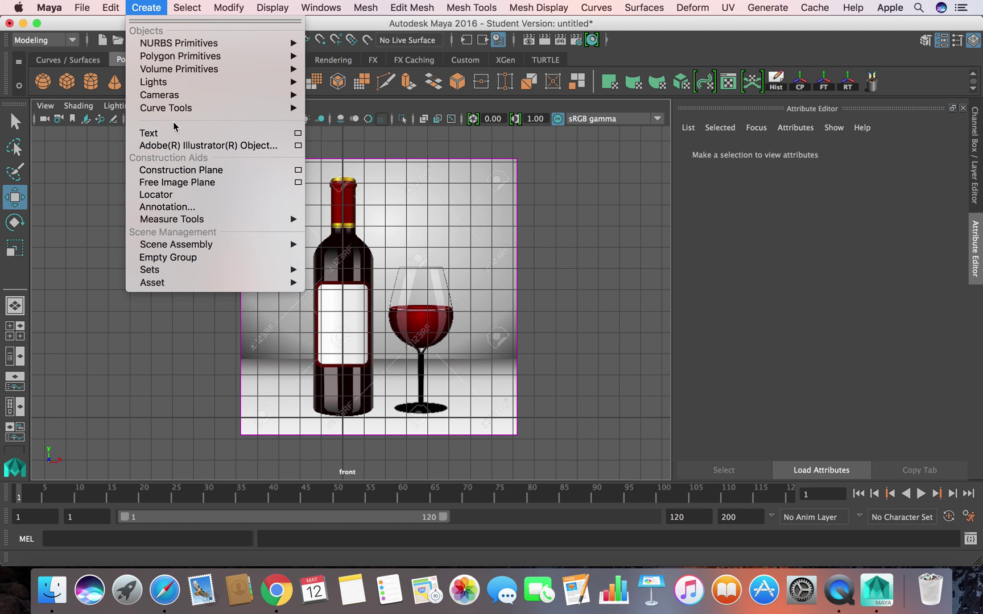
mouse_move(178, 116)
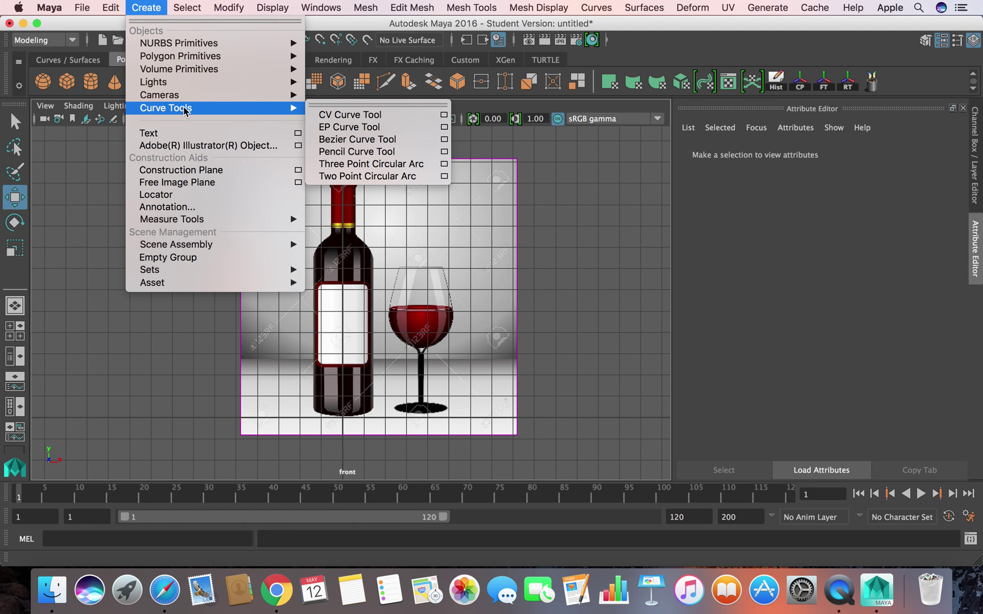
left_click(337, 116)
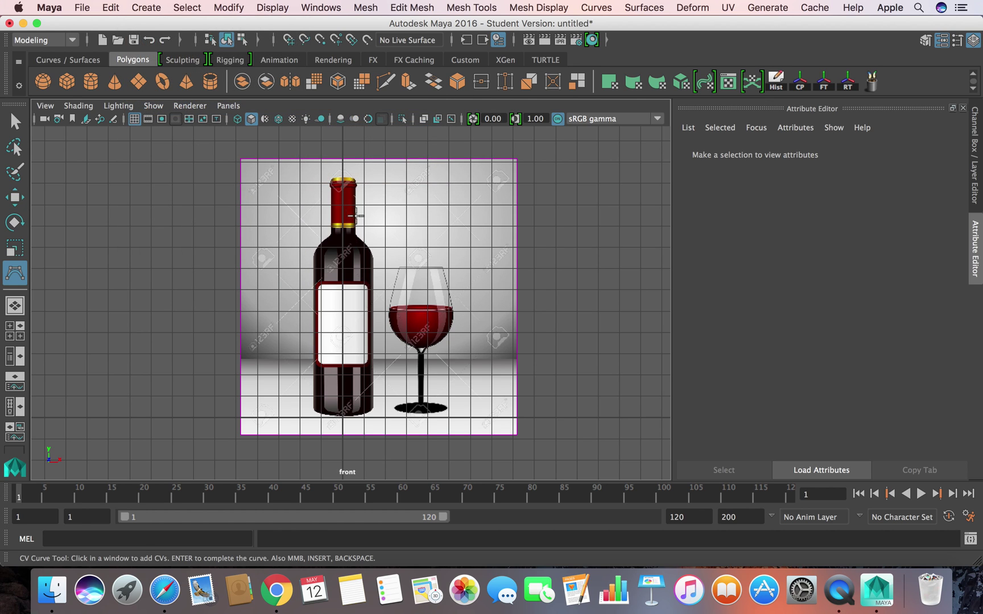
scroll(347, 196, "up", 5)
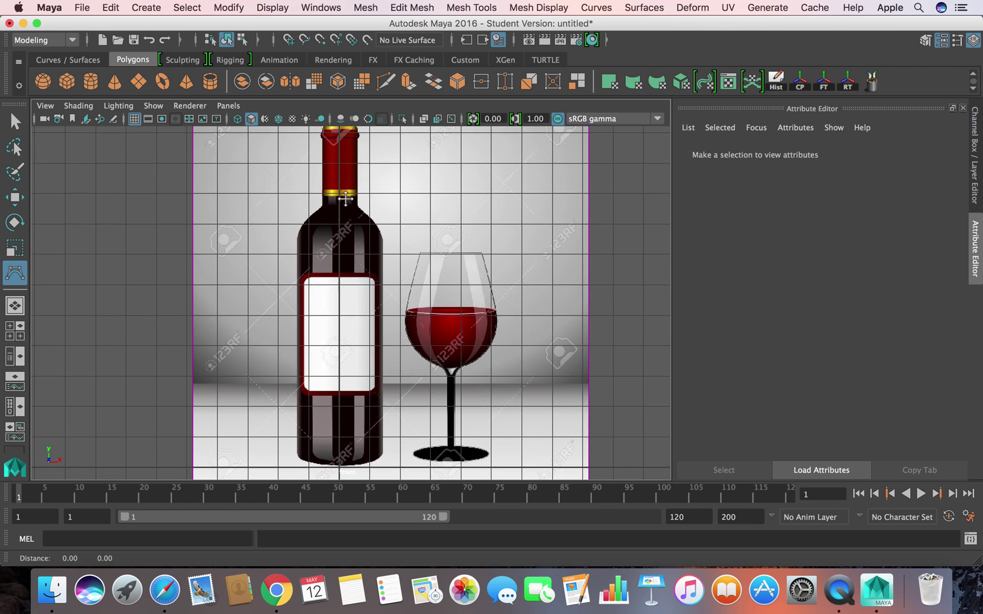
middle_click_drag(341, 236, 332, 197, "alt")
middle_click_drag(359, 295, 361, 192, "alt")
scroll(361, 193, "up", 2)
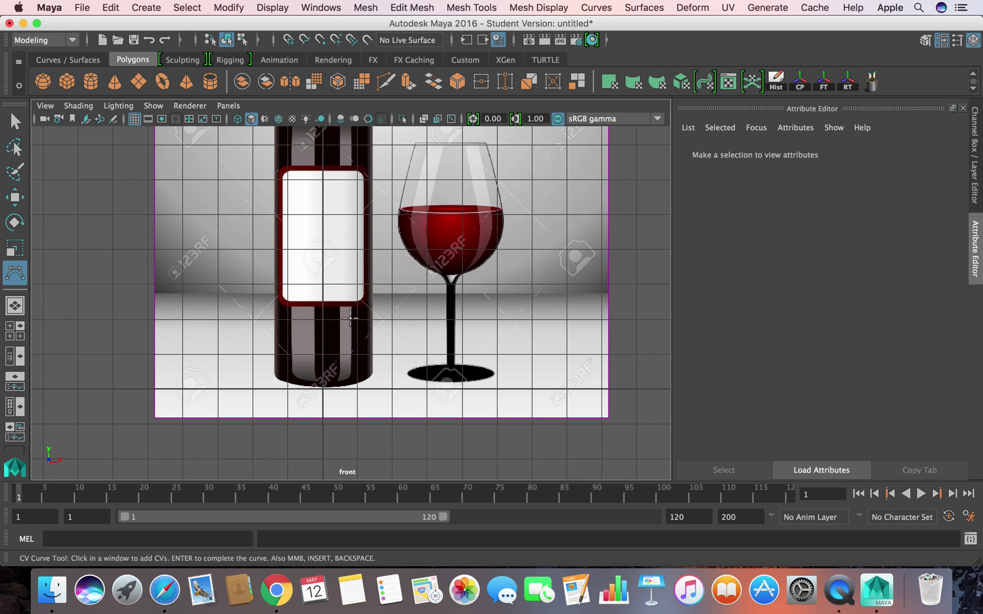
middle_click_drag(349, 321, 339, 275, "alt")
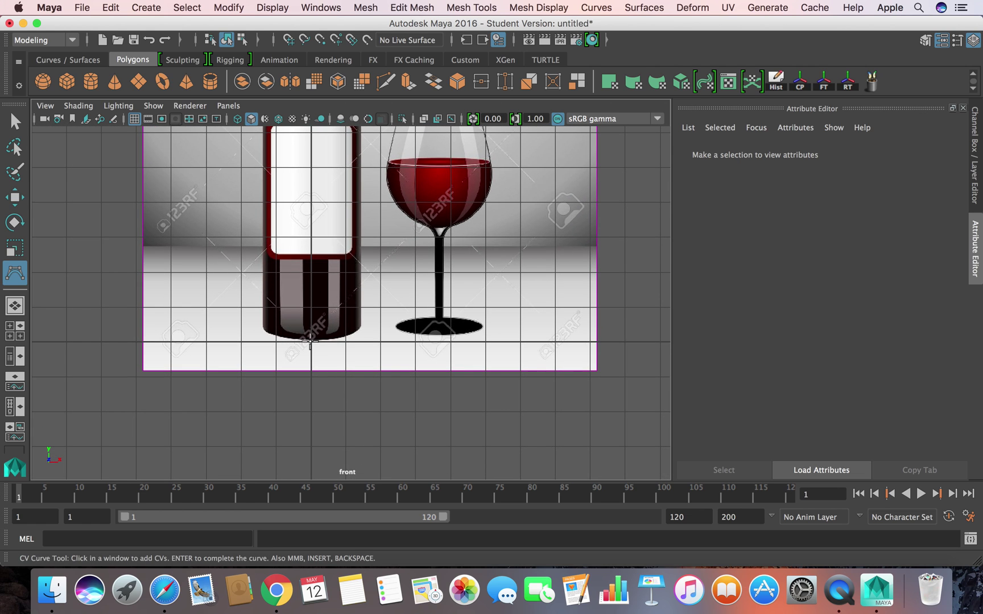
key("x")
left_click(311, 342)
left_click(331, 340)
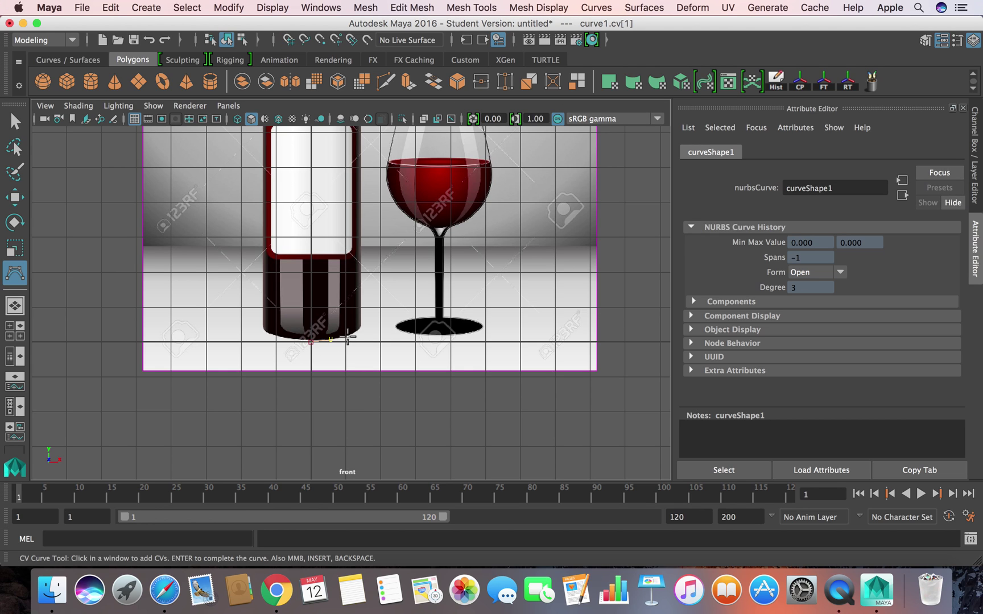
left_click(348, 335)
Step: Continue the CV curve around the bottle's rounded bottom-right corner
scroll(362, 327, "up", 3)
scroll(356, 328, "down", 5)
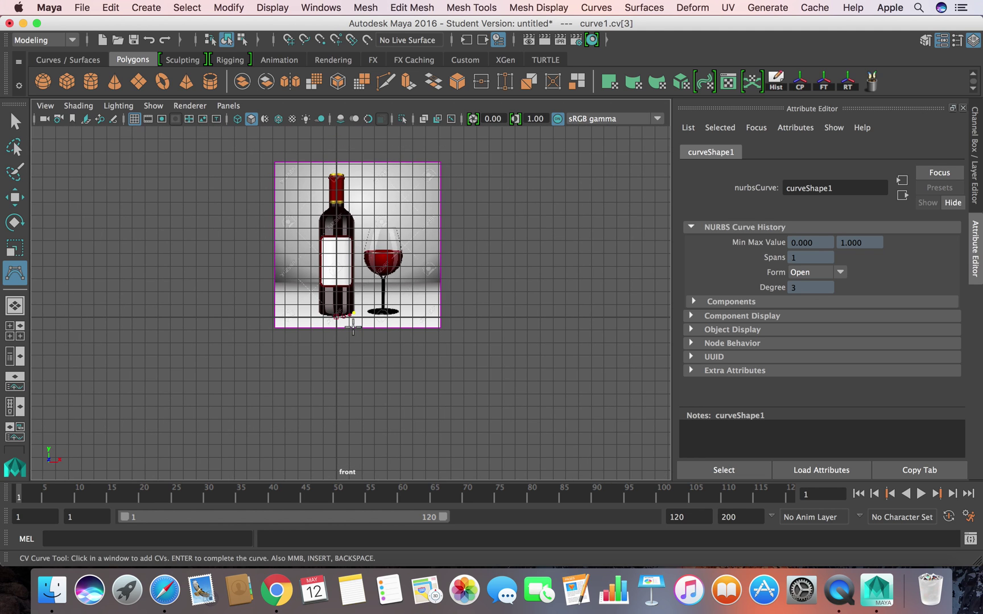
scroll(350, 329, "up", 10)
scroll(348, 329, "up", 2)
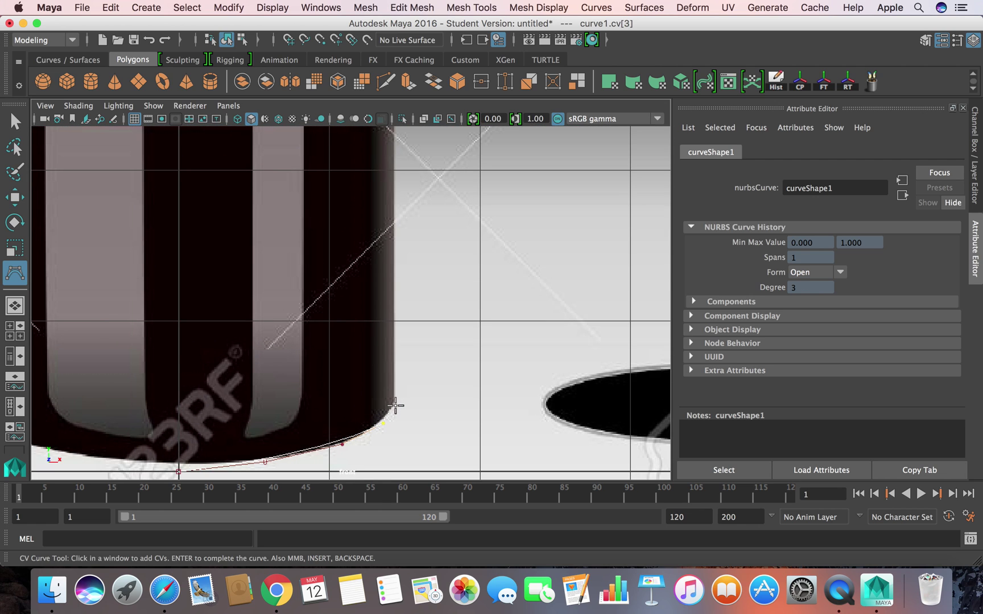
left_click(396, 406)
left_click(396, 387)
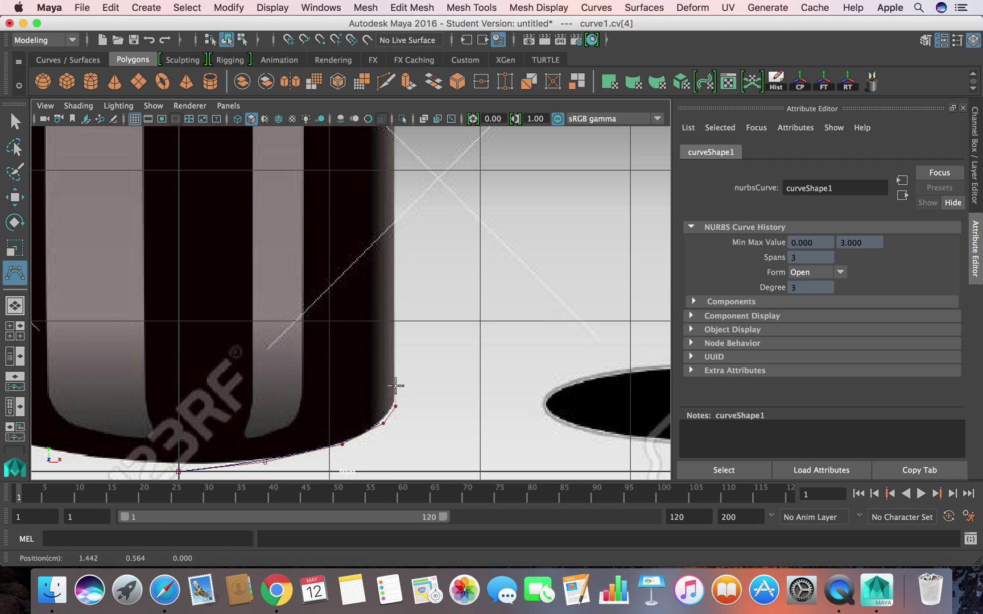
Step: Extend the CV curve up the bottle's straight right side, past the label toward the shoulder
middle_click_drag(392, 340, 391, 397, "alt")
left_click(393, 292)
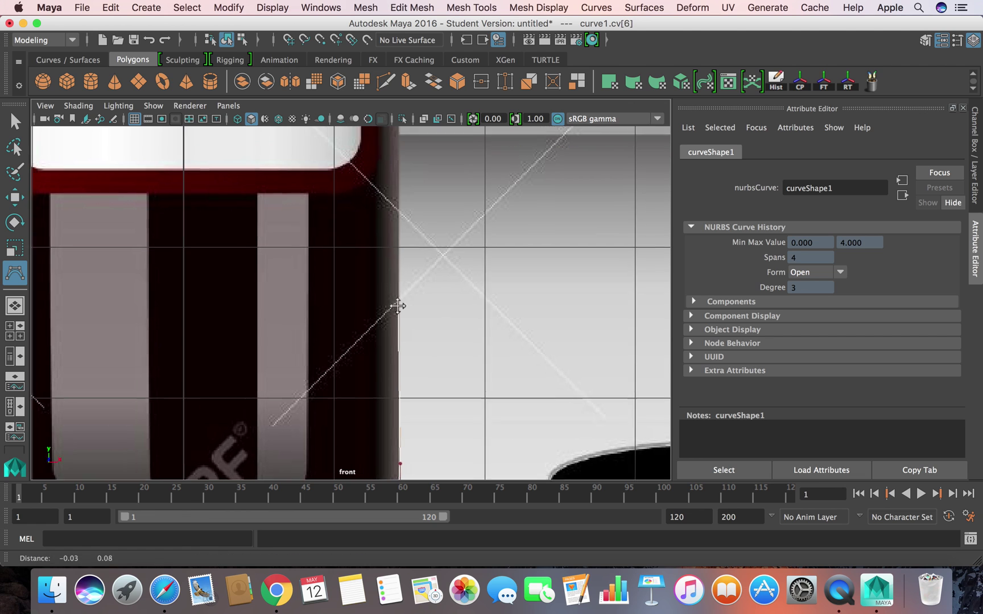
scroll(394, 397, "down", 10)
scroll(386, 381, "up", 5)
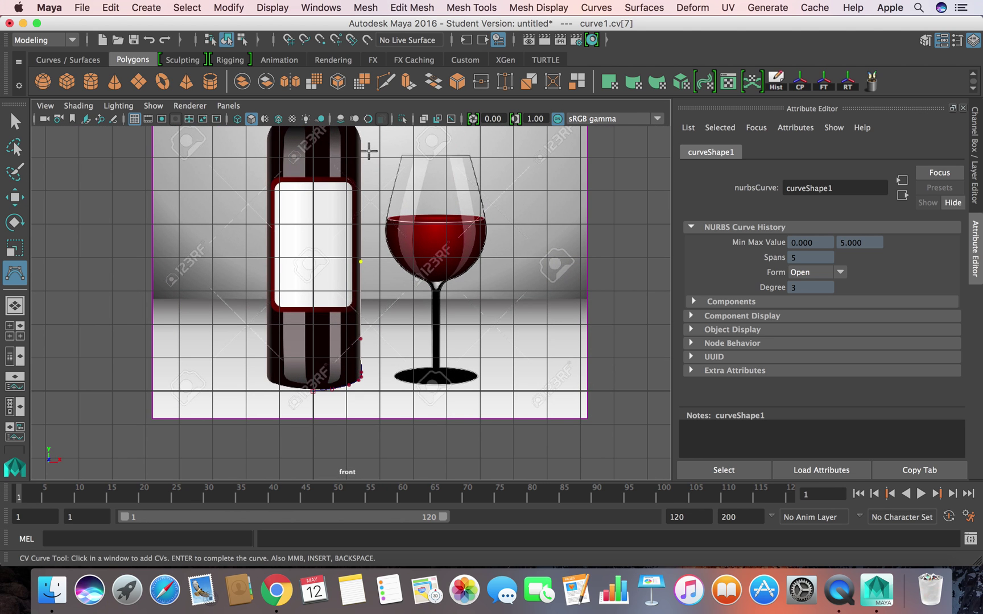
left_click(361, 163)
scroll(369, 222, "down", 5)
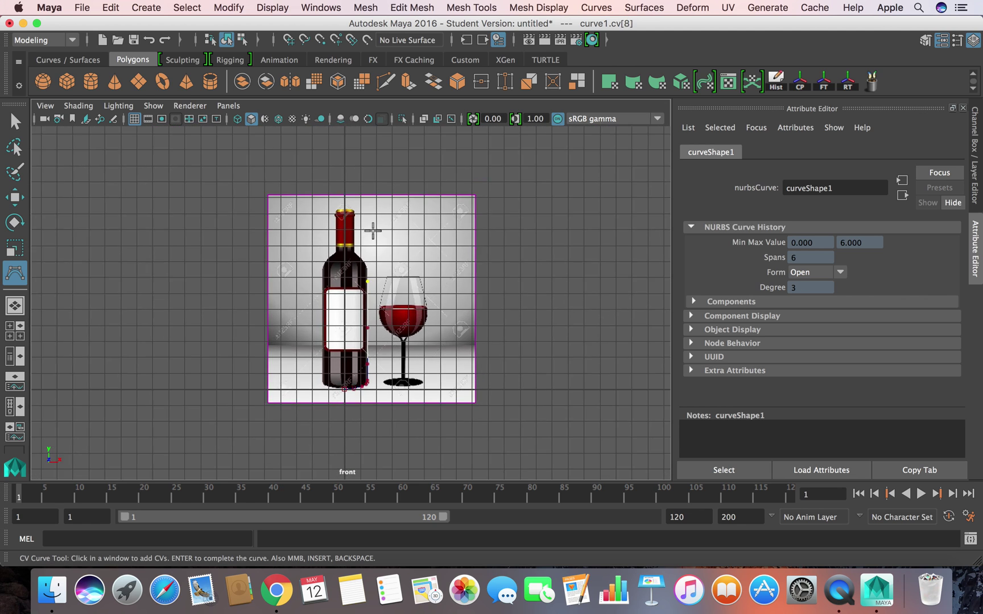
Step: Trace the bottle's right shoulder with closely spaced curve points up to the base of the neck
scroll(373, 230, "up", 5)
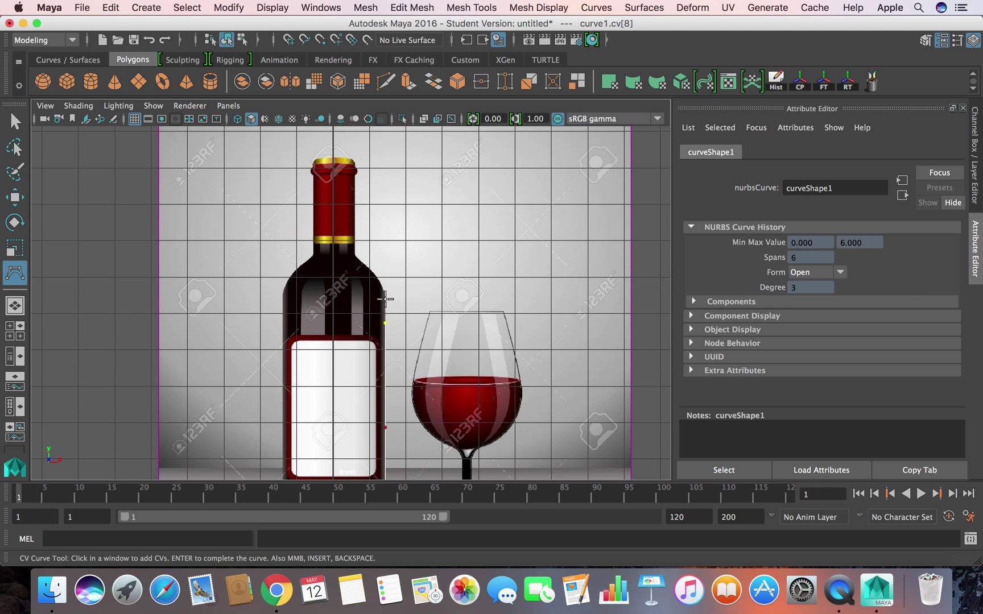
left_click(386, 299)
left_click(384, 289)
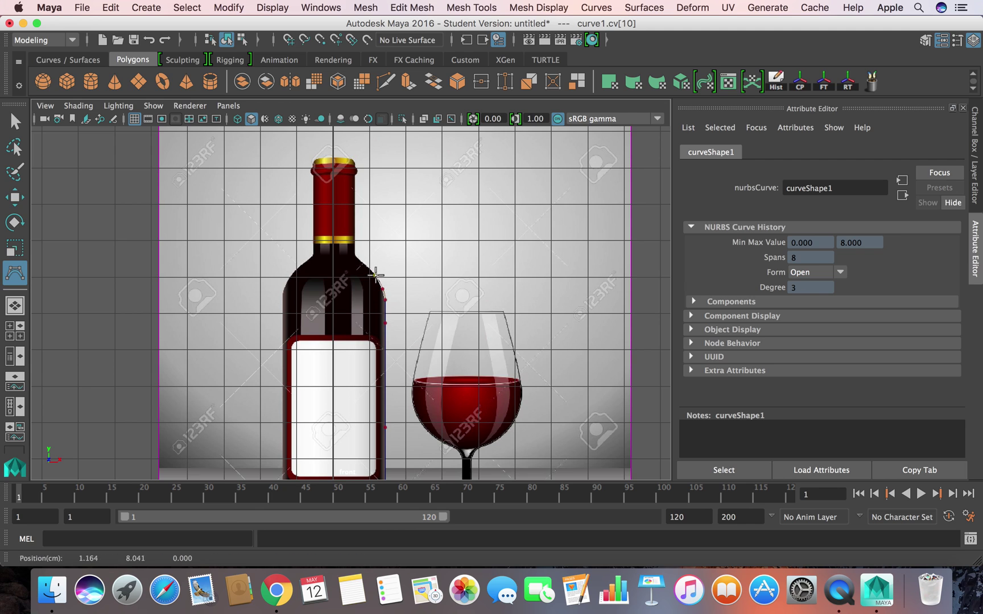
left_click(376, 275)
left_click(362, 263)
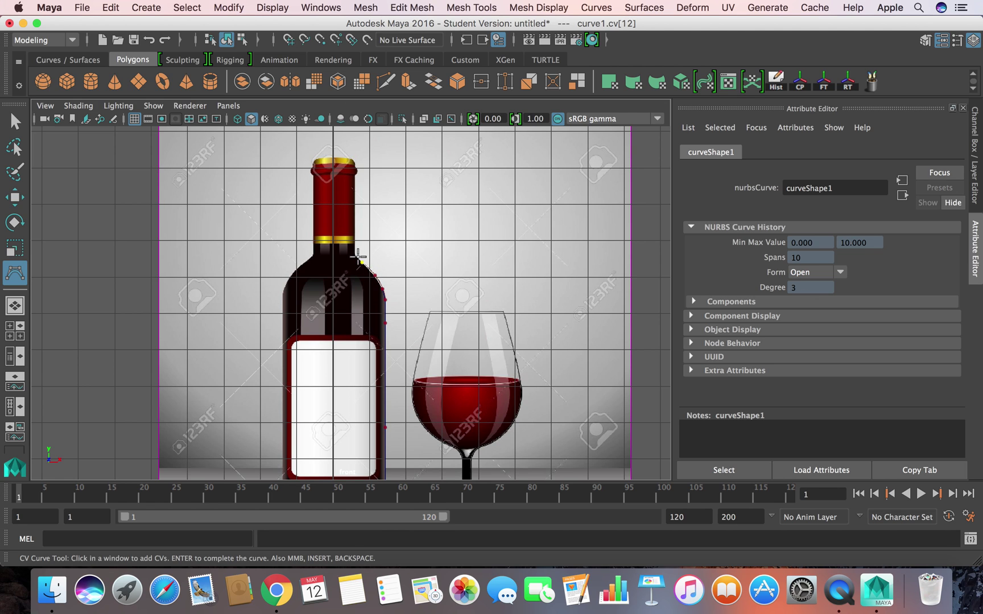
left_click(359, 259)
left_click(356, 250)
left_click(355, 246)
Step: Extend the CV curve up the right side of the neck to just below the protruding collar
middle_click_drag(354, 218, 357, 280, "alt")
left_click(357, 270)
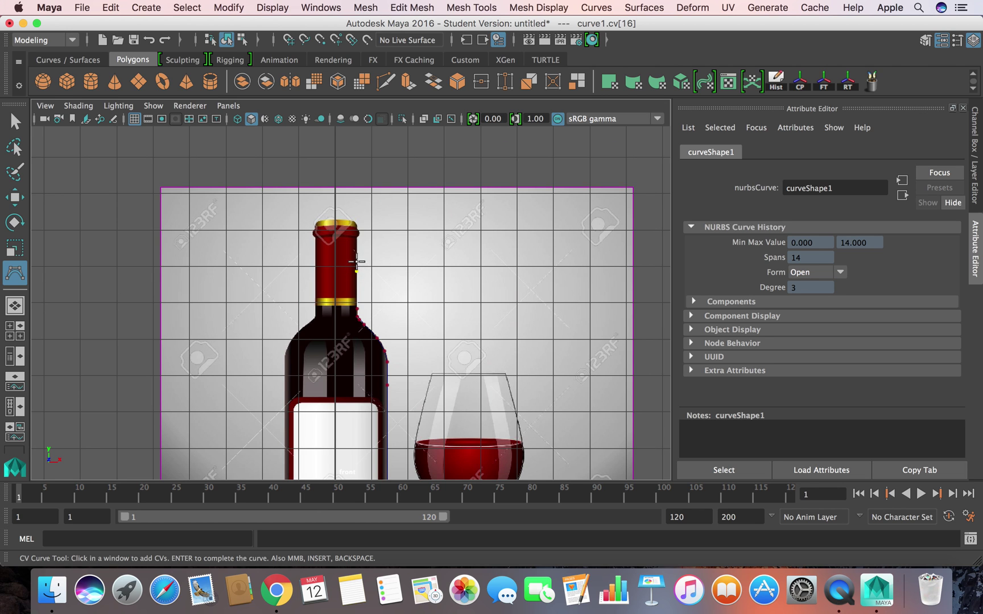
left_click(357, 245)
scroll(356, 245, "down", 4)
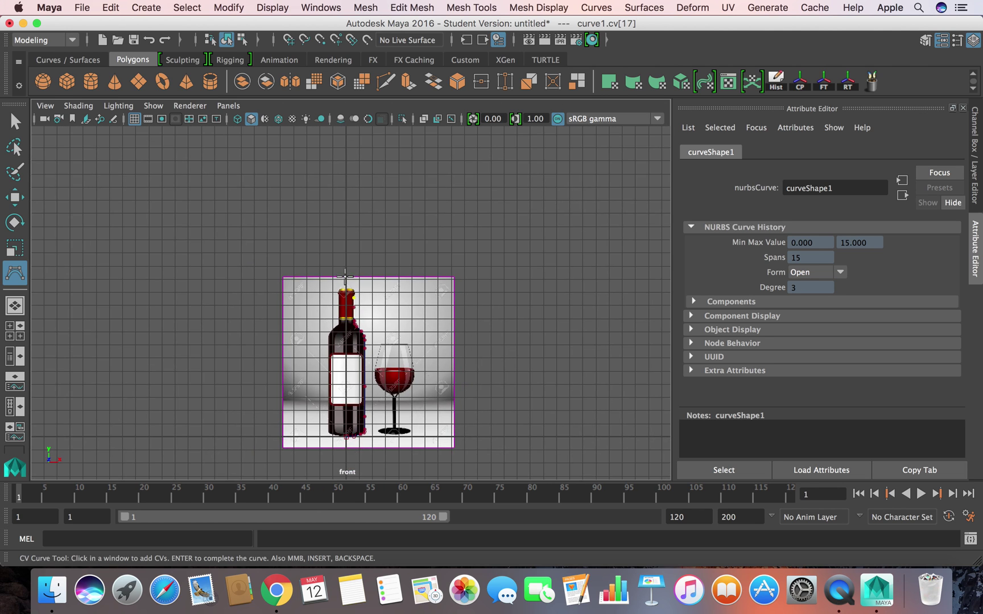
scroll(350, 273, "up", 10)
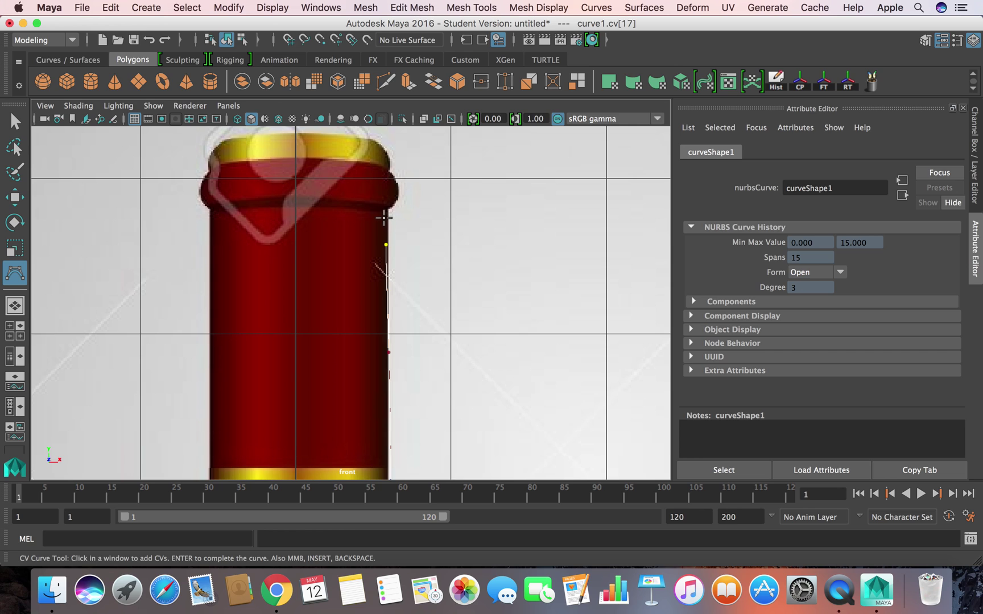
left_click(385, 215)
left_click(388, 211)
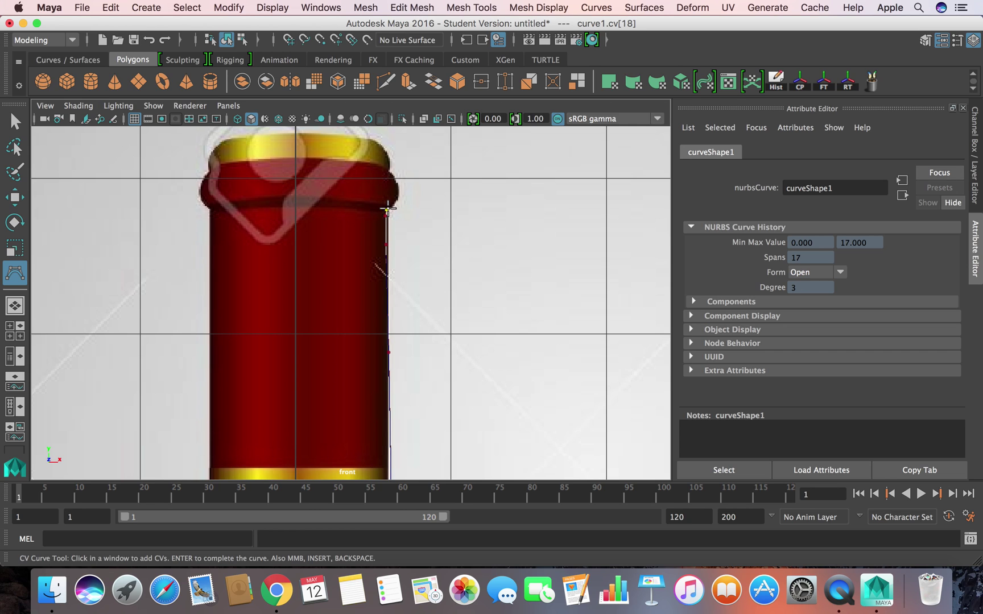
Step: Trace the rounded bulge of the red collar with closely spaced curve points up to the gold rim
left_click(392, 207)
left_click(395, 202)
left_click(399, 195)
left_click(400, 188)
left_click(394, 177)
left_click(388, 169)
Step: Trace the gold rim and the bottle's top edge to the vertical centre axis, and complete the profile curve
left_click(388, 159)
left_click(381, 149)
left_click(373, 142)
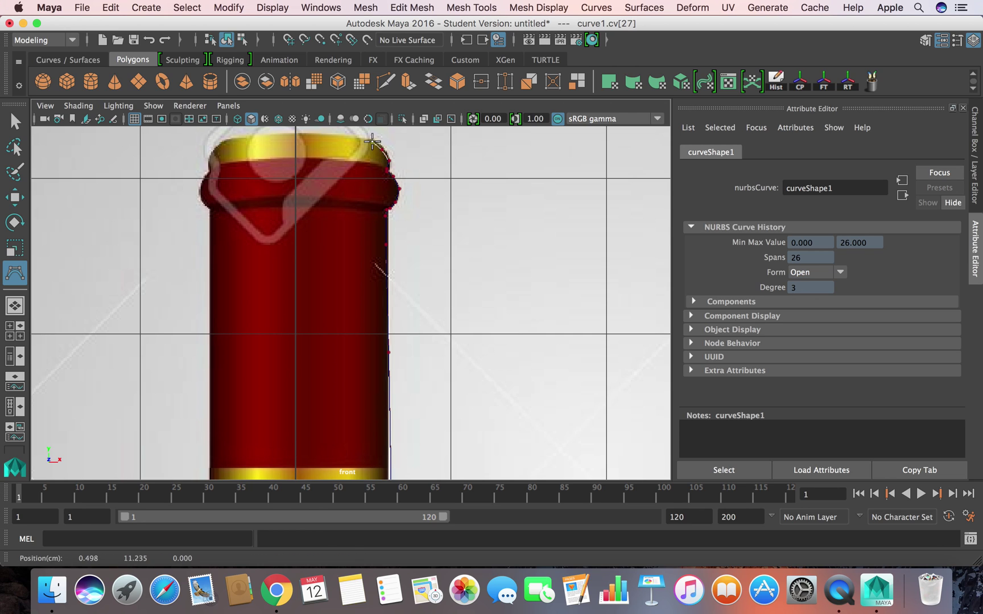
left_click(360, 137)
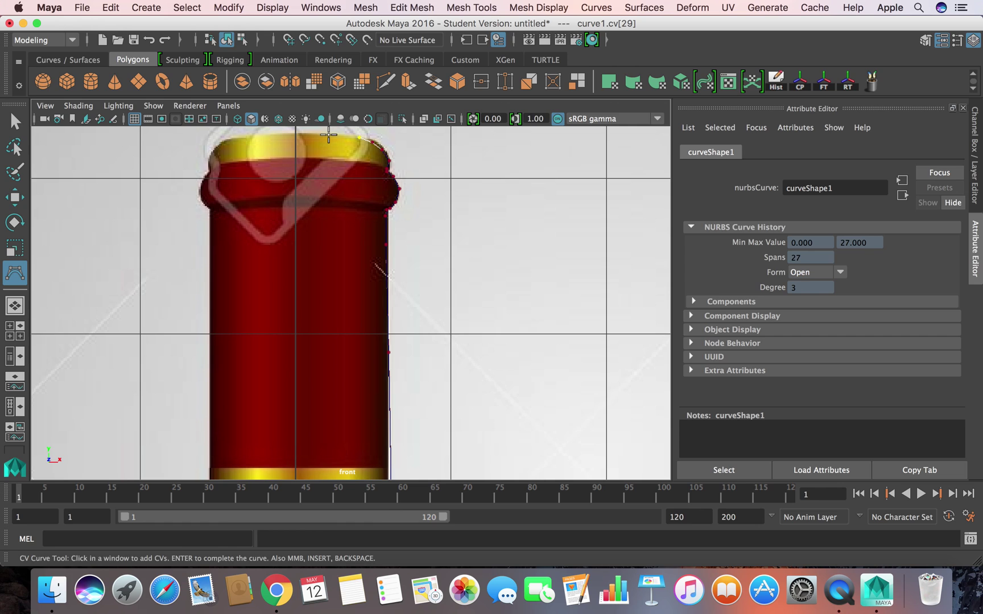
left_click(328, 135)
left_click(296, 134)
key("Return")
key("w")
scroll(364, 246, "up", 3)
scroll(369, 287, "down", 8)
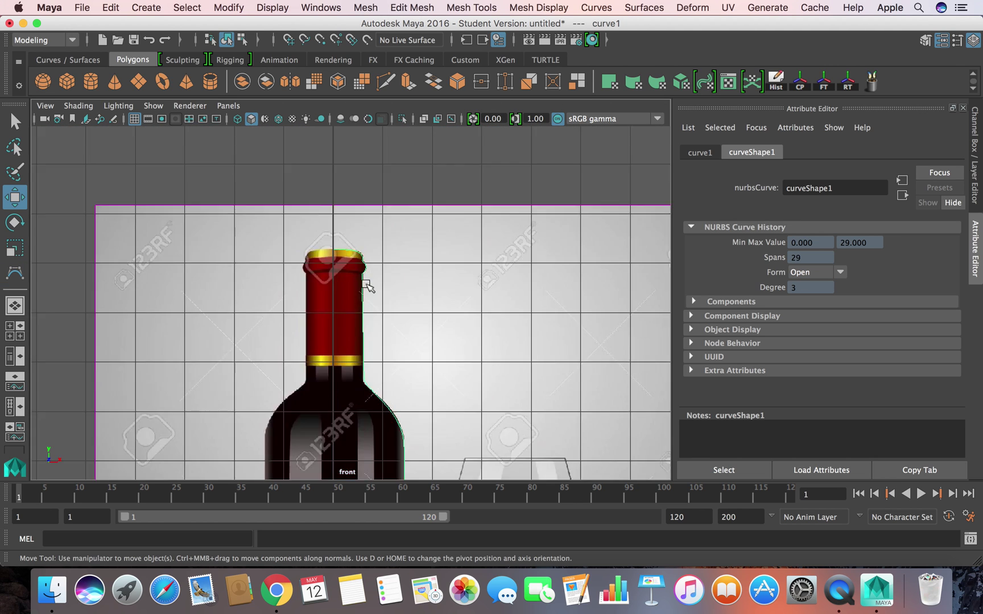
Step: Revolve the bottle profile curve 360 degrees about the Y axis into a cubic NURBS surface with 8 segments
scroll(367, 286, "down", 5)
scroll(365, 281, "up", 2)
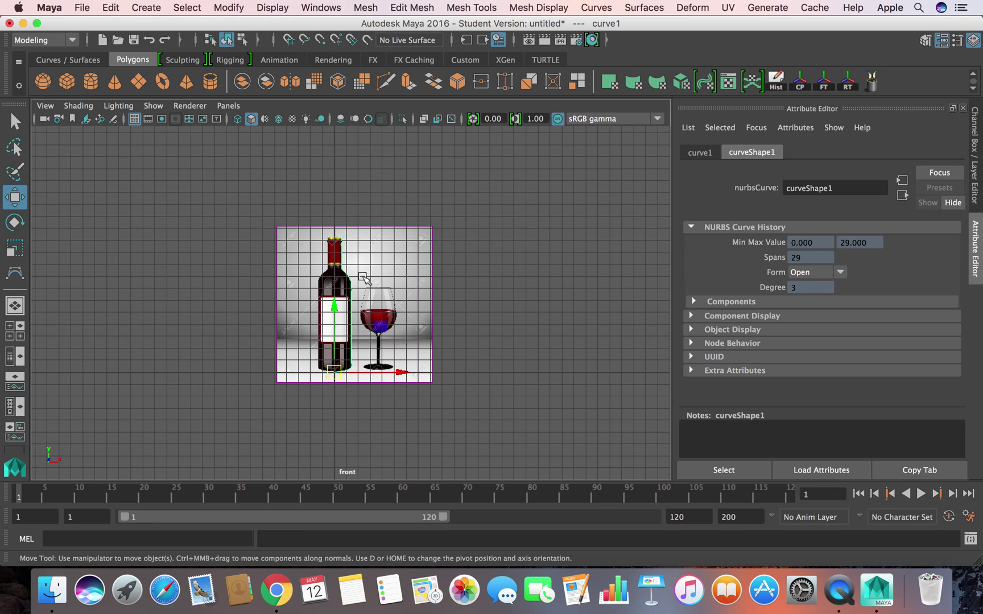
key("space")
key("space")
left_click_drag(405, 256, 223, 314, "alt")
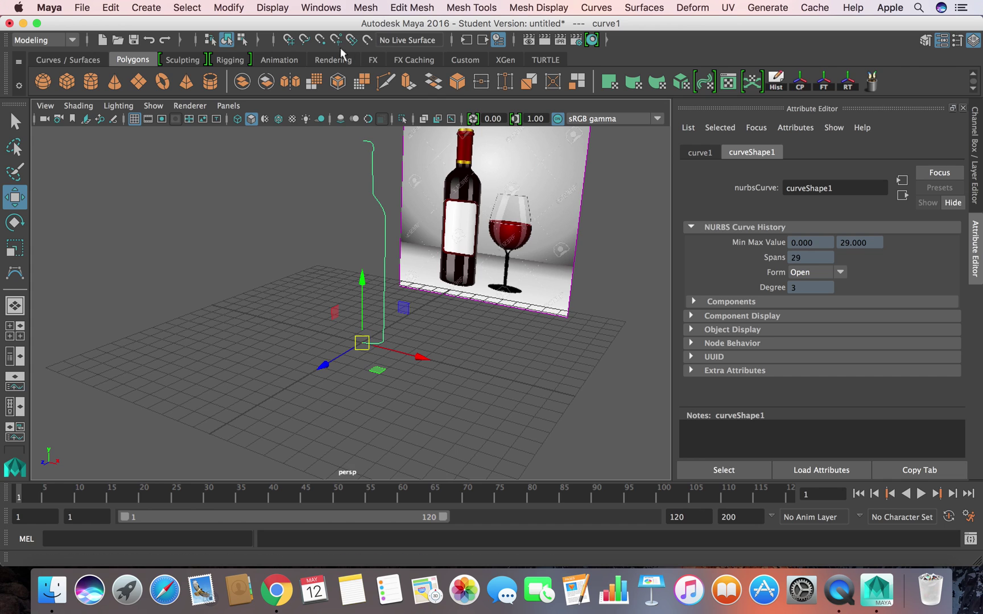
left_click(645, 8)
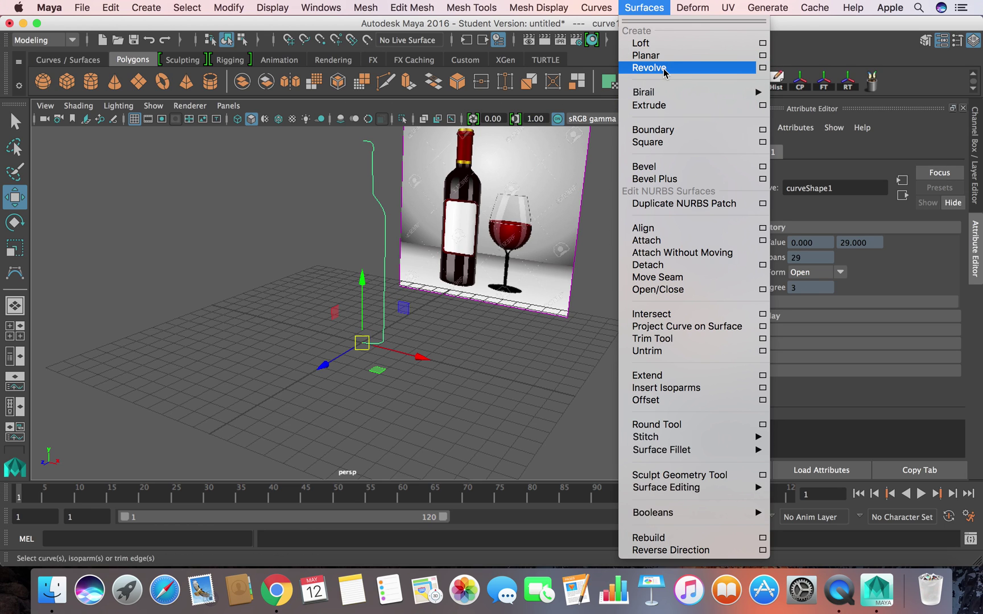
left_click(763, 68)
left_click_drag(673, 59, 597, 126)
left_click(513, 82)
left_click(540, 113)
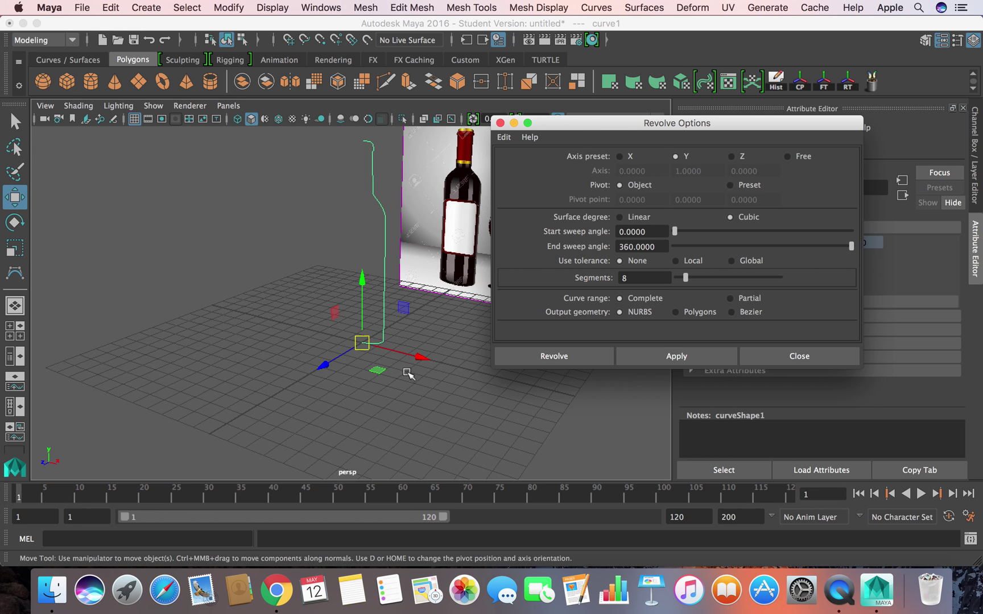
left_click_drag(398, 358, 393, 336, "alt")
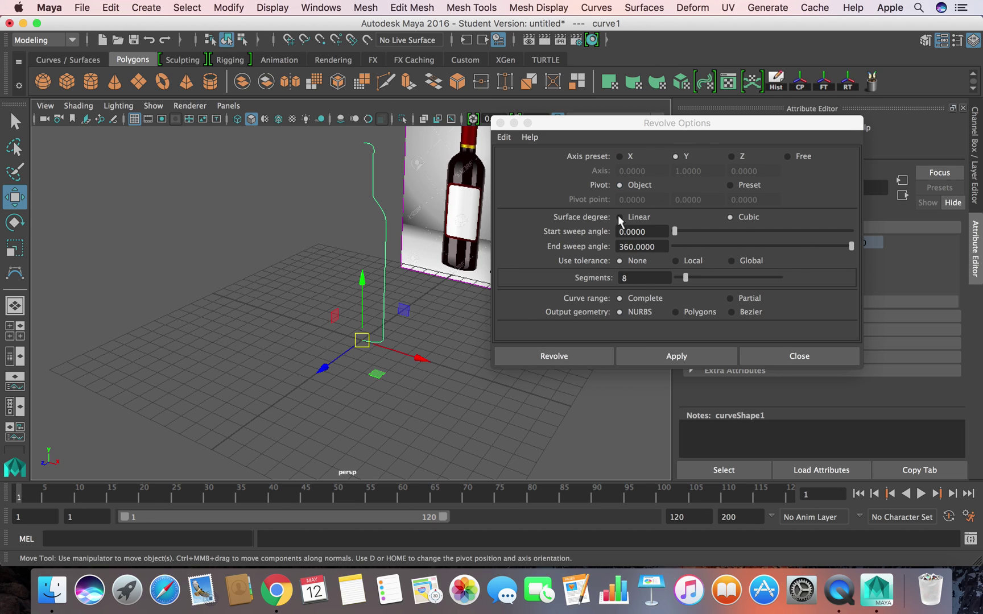
left_click(567, 358)
Step: Examine the revolved bottle from several angles and compare it with the bottle and glass in the reference image
mouse_move(461, 402)
left_mouse_down("alt")
mouse_move(493, 392)
mouse_move(451, 334)
mouse_move(472, 351)
mouse_move(434, 340)
left_mouse_up("alt")
left_click(482, 377)
scroll(472, 351, "up", 3)
left_click_drag(362, 340, 312, 349, "alt")
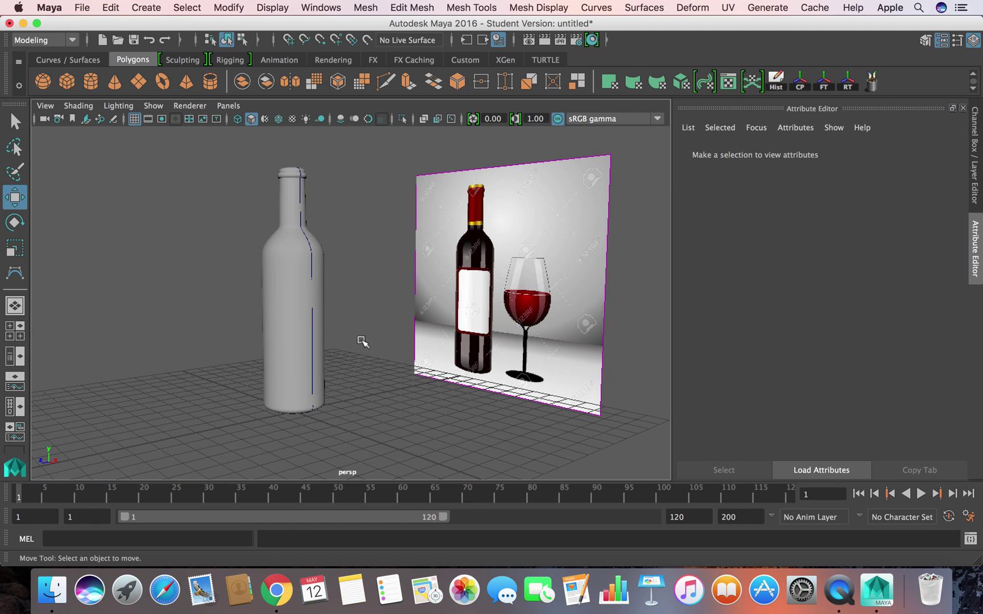
left_click_drag(382, 336, 367, 347, "alt")
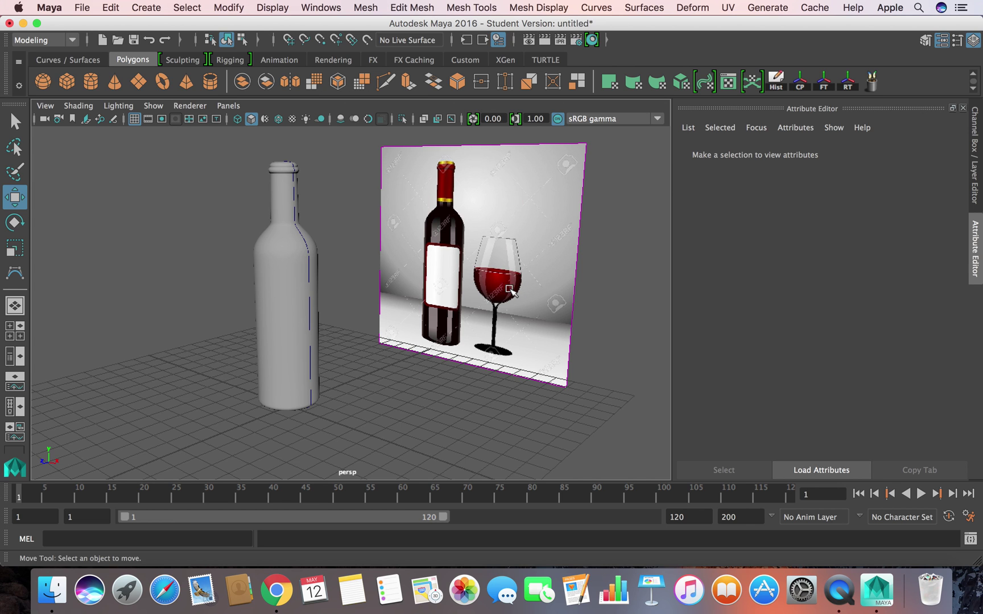
left_click_drag(448, 297, 473, 291, "alt")
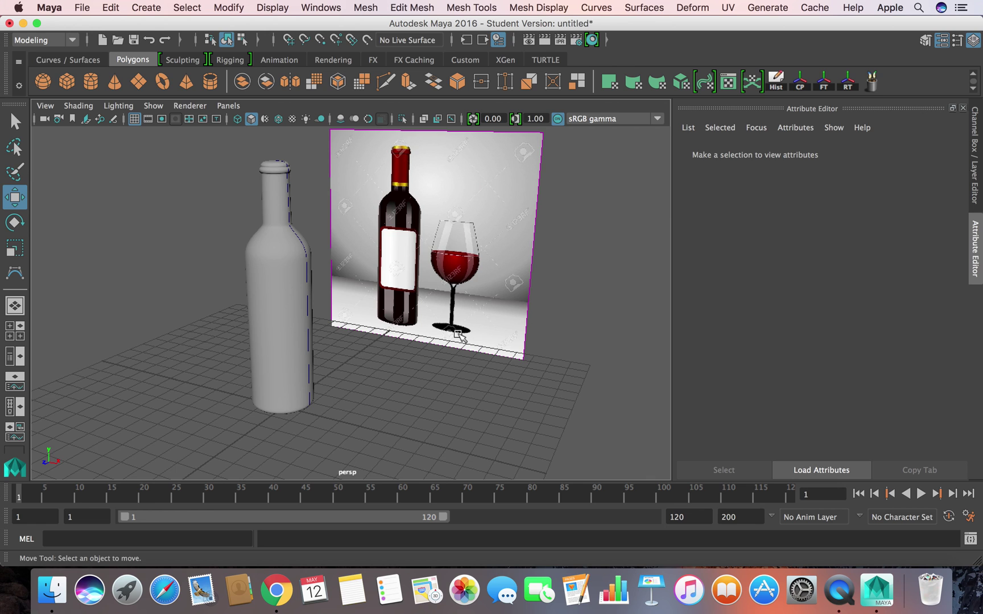
left_click_drag(391, 322, 367, 322, "alt")
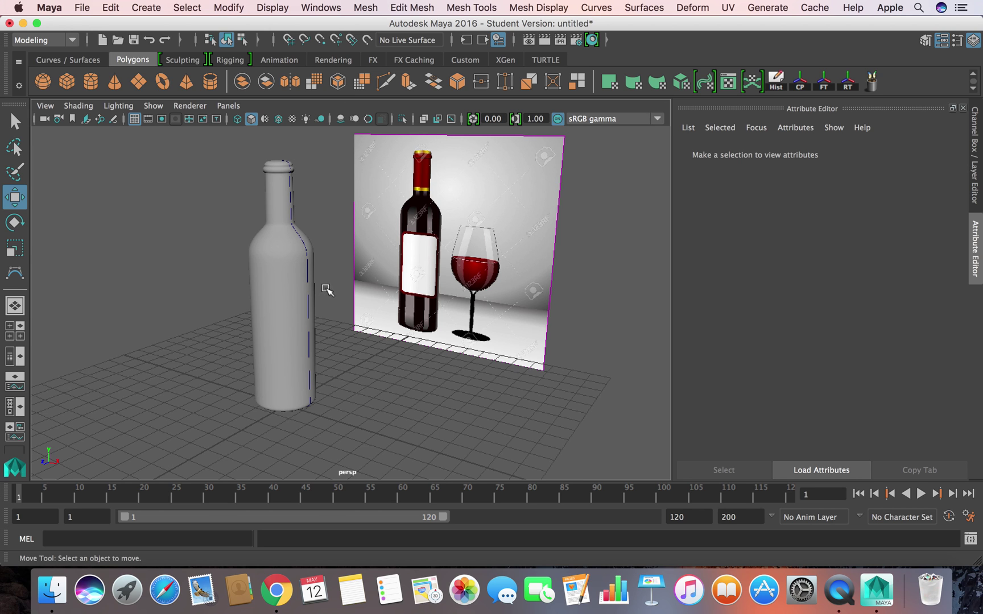
Step: Move the revolved bottle along the negative X axis, clear of the profile curve and the reference image
left_click(282, 286)
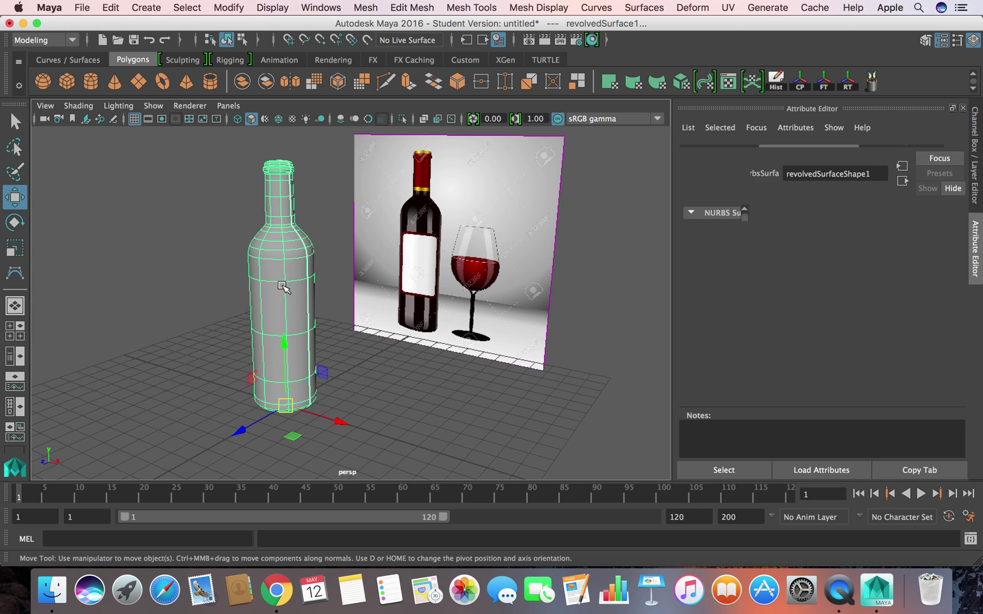
left_click_drag(284, 286, 300, 310, "alt")
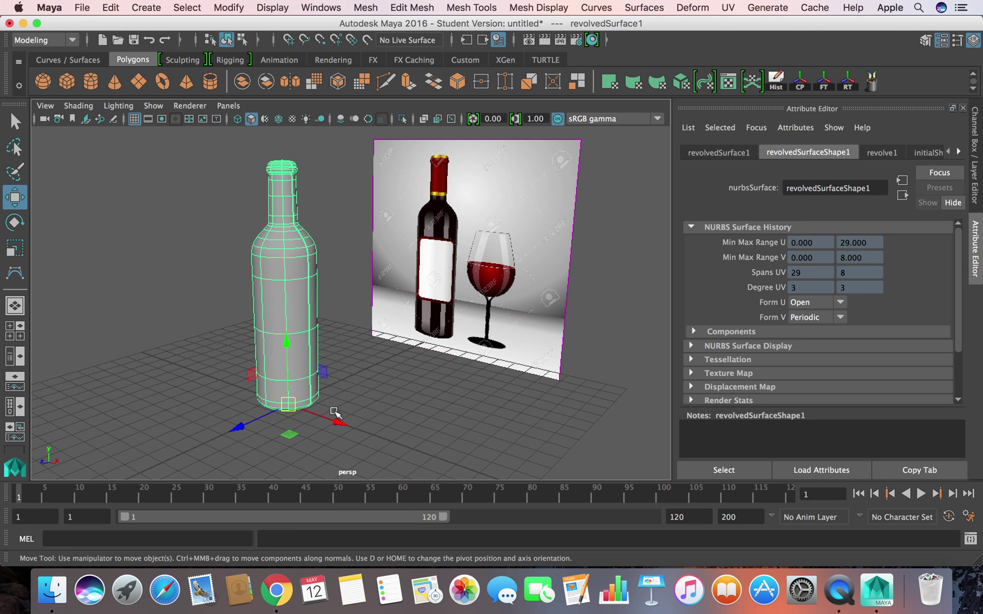
left_click(341, 339)
left_click(279, 301)
left_click_drag(340, 423, 214, 356)
left_click_drag(301, 367, 321, 370, "alt")
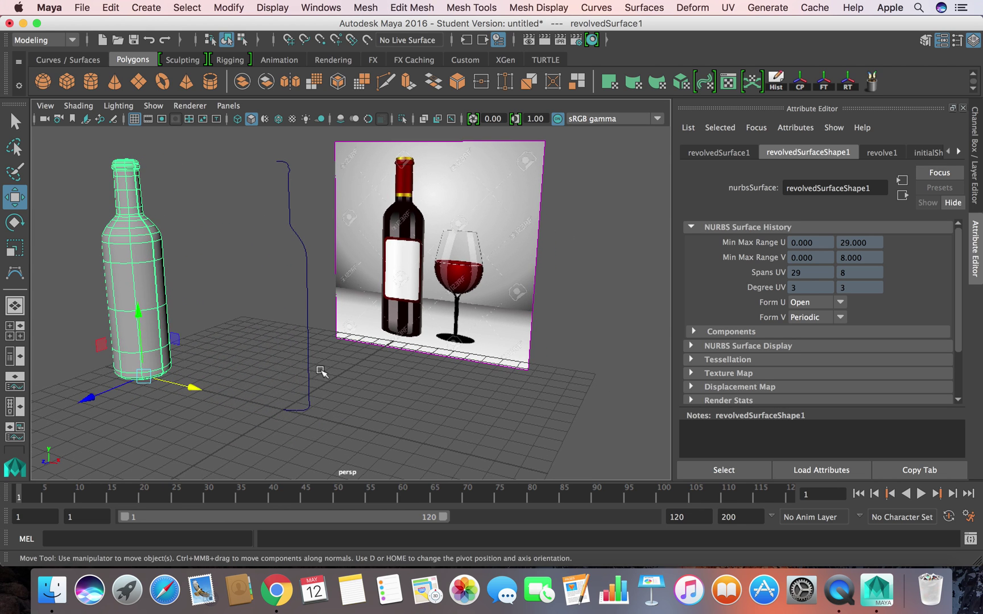
Step: In the front view, move the reference image plane along negative X until the wine glass is centred on the vertical axis
mouse_move(324, 415)
left_mouse_down()
mouse_move(402, 369)
mouse_move(330, 396)
left_mouse_up()
middle_click_drag(374, 400, 375, 391, "alt")
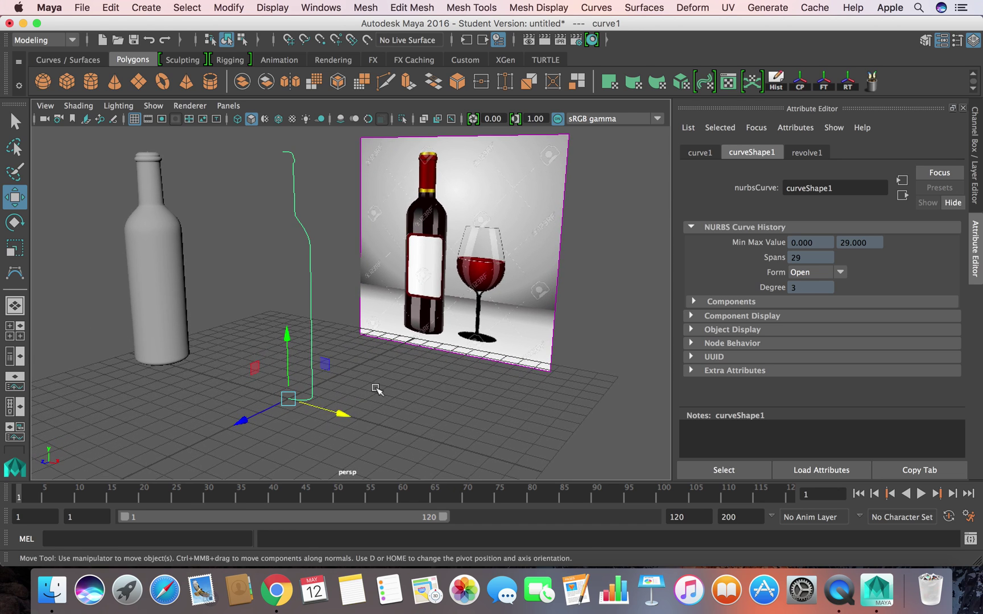
left_click_drag(375, 391, 416, 381, "alt")
key("space")
middle_click_drag(408, 374, 411, 387, "alt")
scroll(410, 387, "up", 1)
scroll(411, 389, "down", 5)
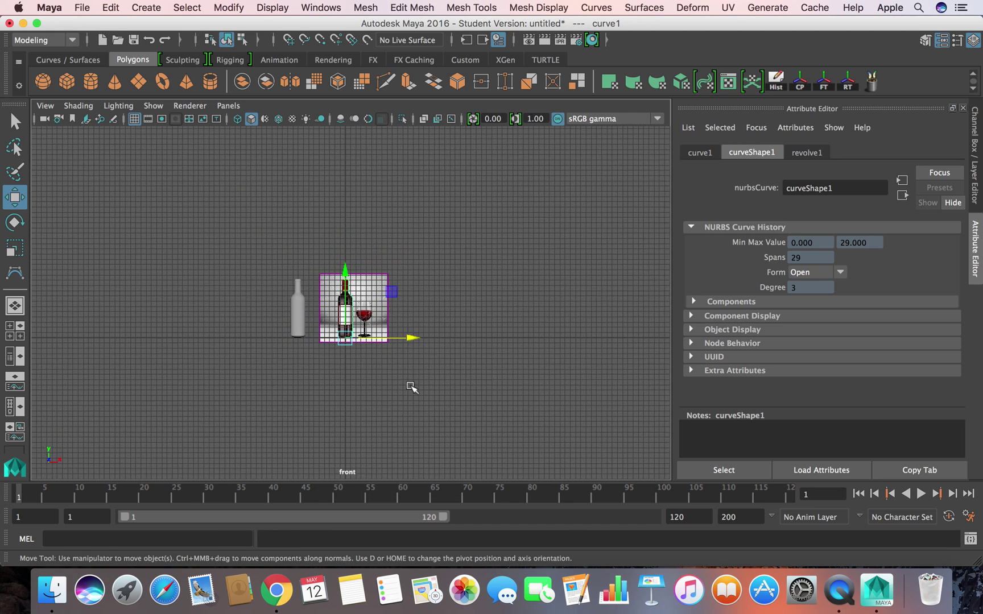
scroll(410, 392, "up", 7)
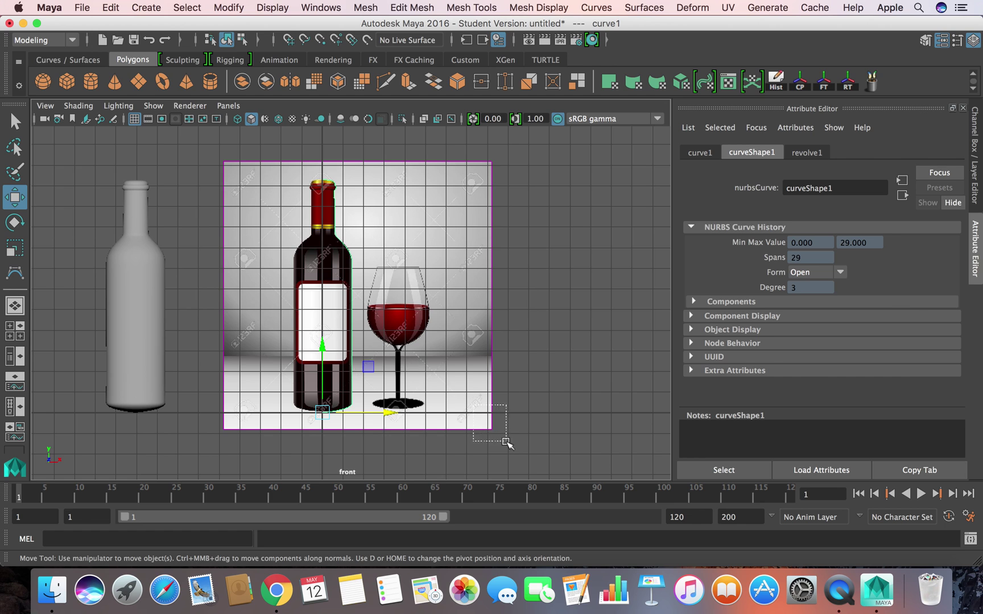
left_click_drag(507, 441, 445, 393)
left_click_drag(428, 296, 352, 296)
scroll(445, 343, "up", 5)
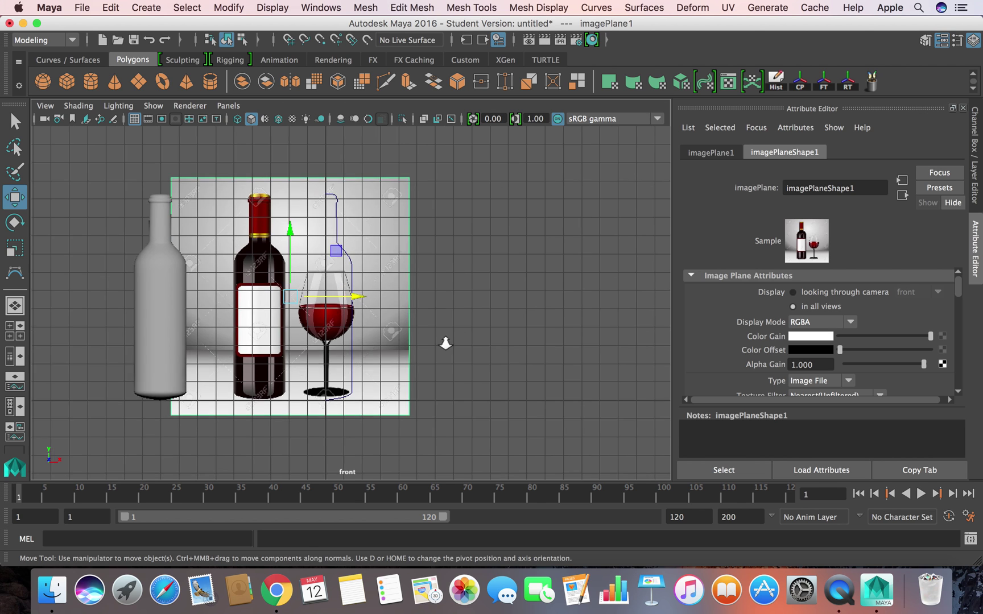
Step: Try moving the profile curve's shoulder control vertices outward along X to test the bottle's link to the curve, and undo the move
left_click(357, 250)
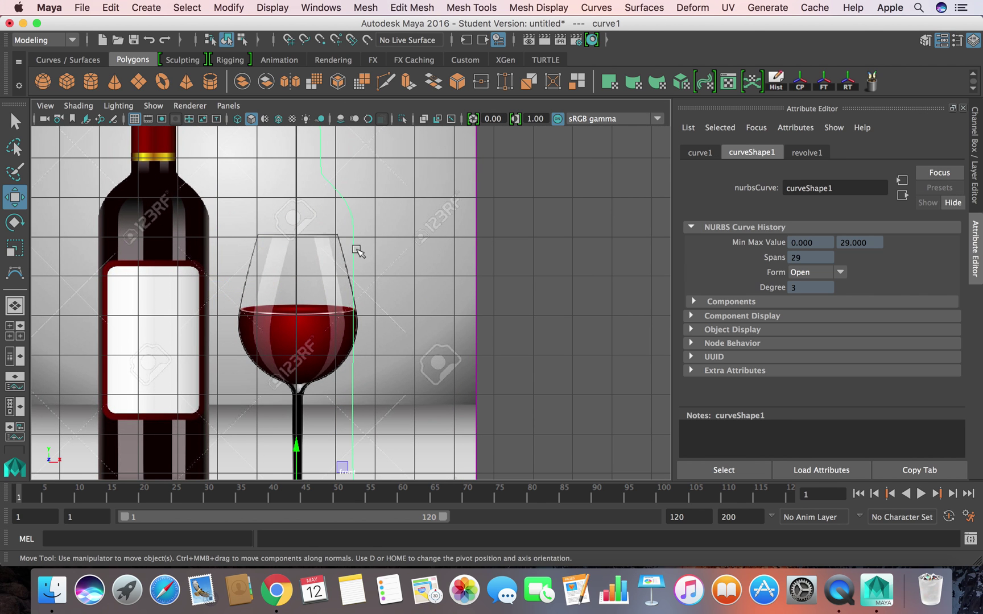
scroll(362, 258, "up", 6)
scroll(372, 319, "down", 10)
scroll(375, 314, "down", 4)
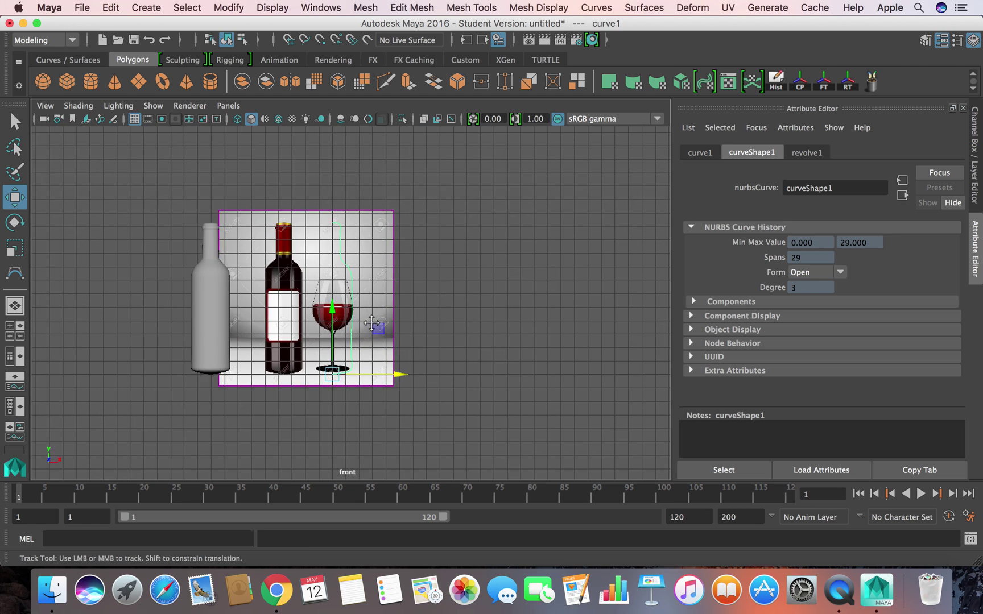
scroll(385, 323, "up", 3)
scroll(385, 323, "up", 2)
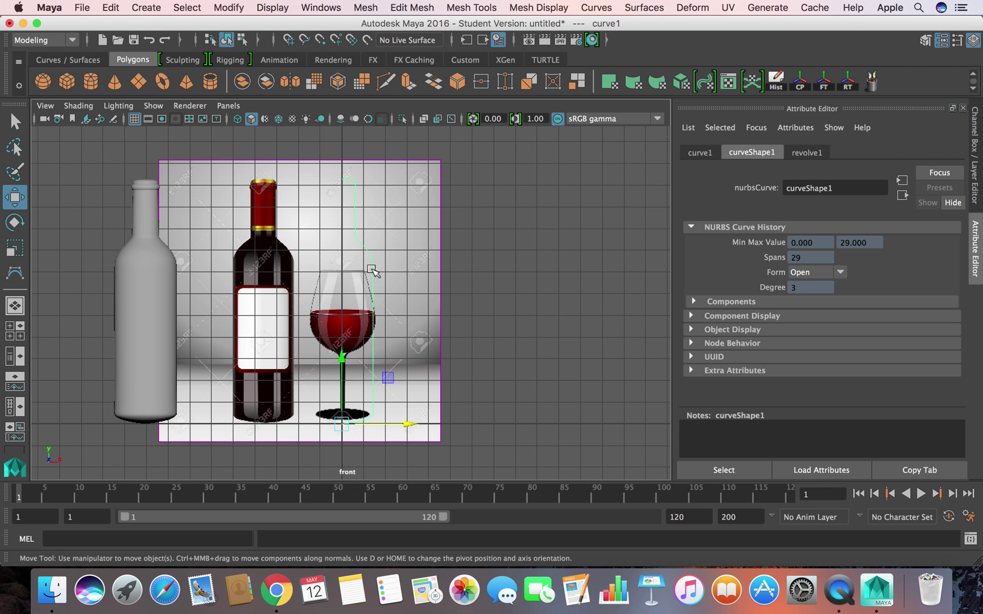
right_click_drag(372, 255, 323, 252)
left_click_drag(344, 248, 397, 292)
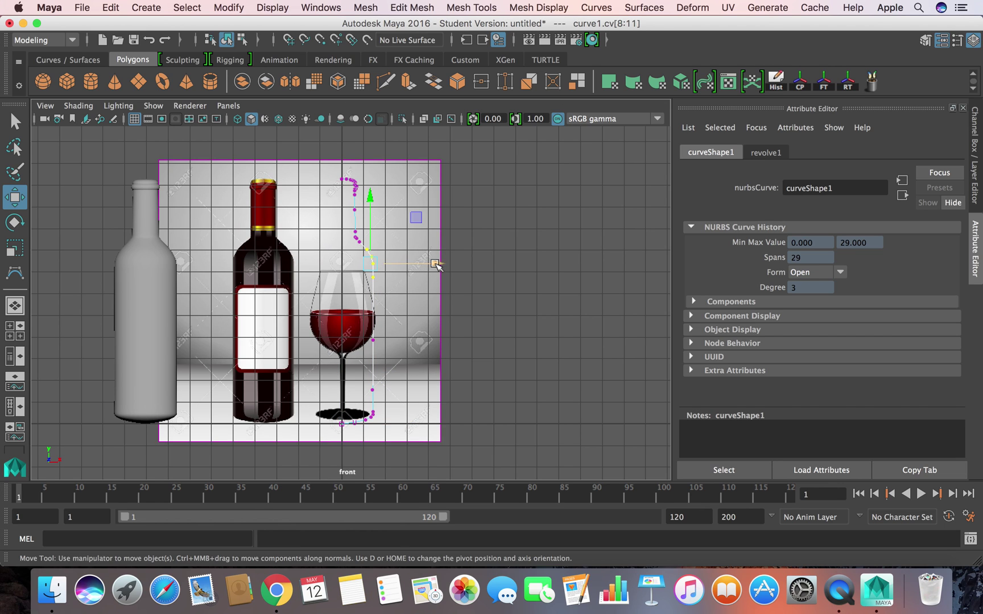
left_click_drag(436, 264, 446, 285)
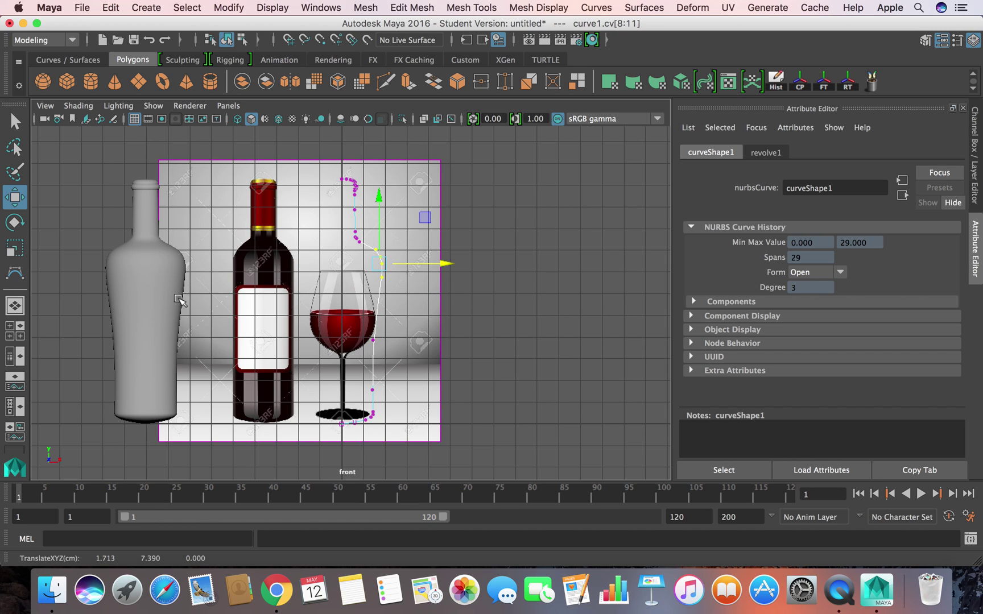
key("super+z")
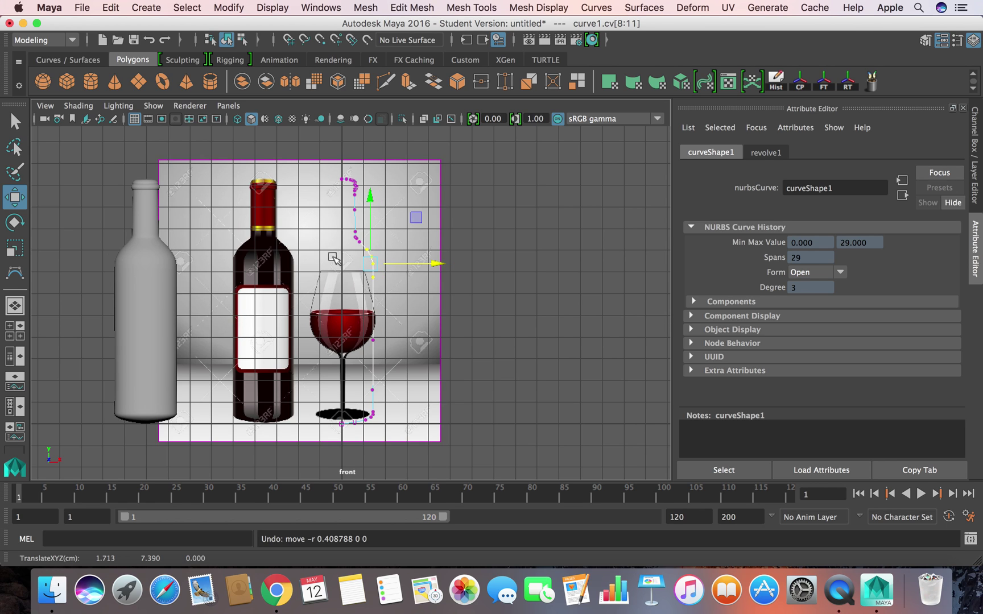
Step: Return the curve to object mode and delete the revolved bottle's construction history to unlink it from the curve
right_click_drag(371, 255, 438, 233)
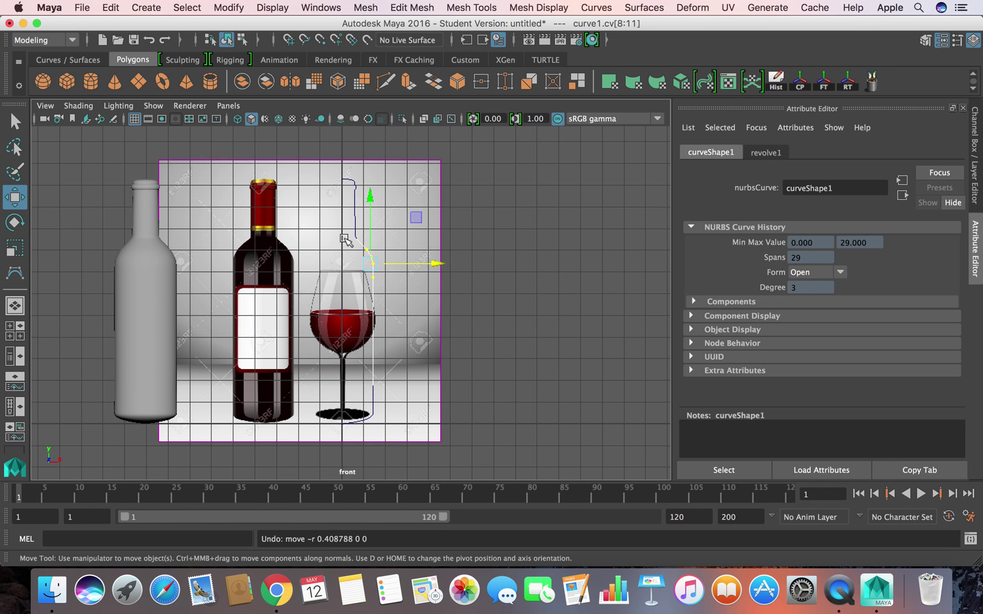
left_click(356, 220)
left_click(155, 266)
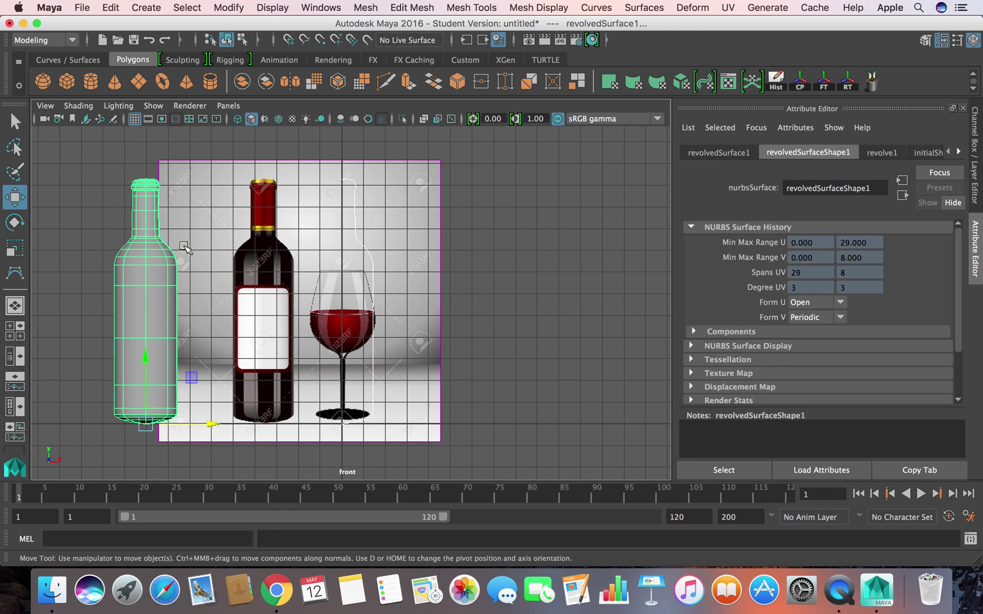
left_click(118, 7)
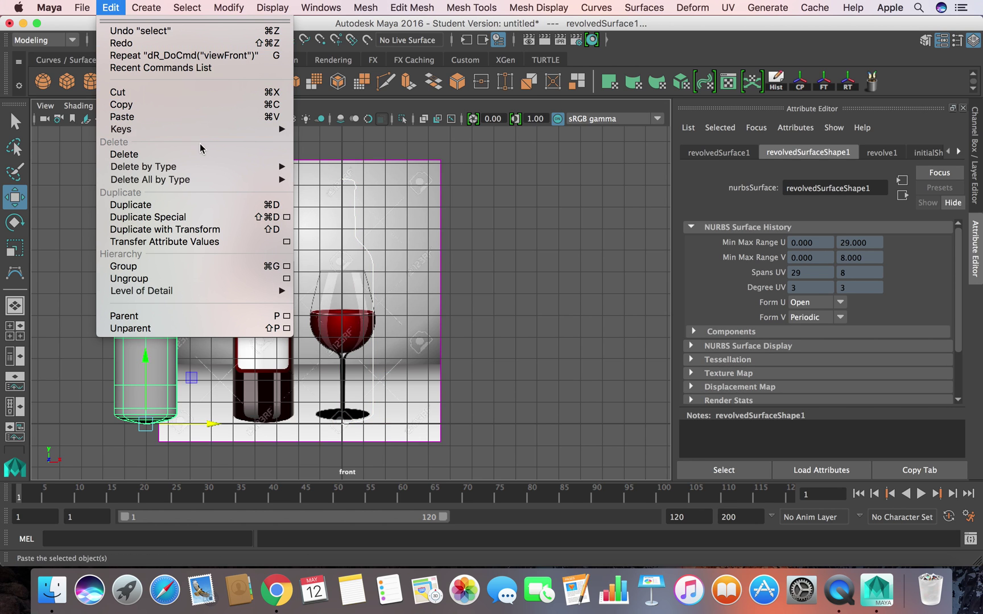
mouse_move(190, 166)
left_click(327, 180)
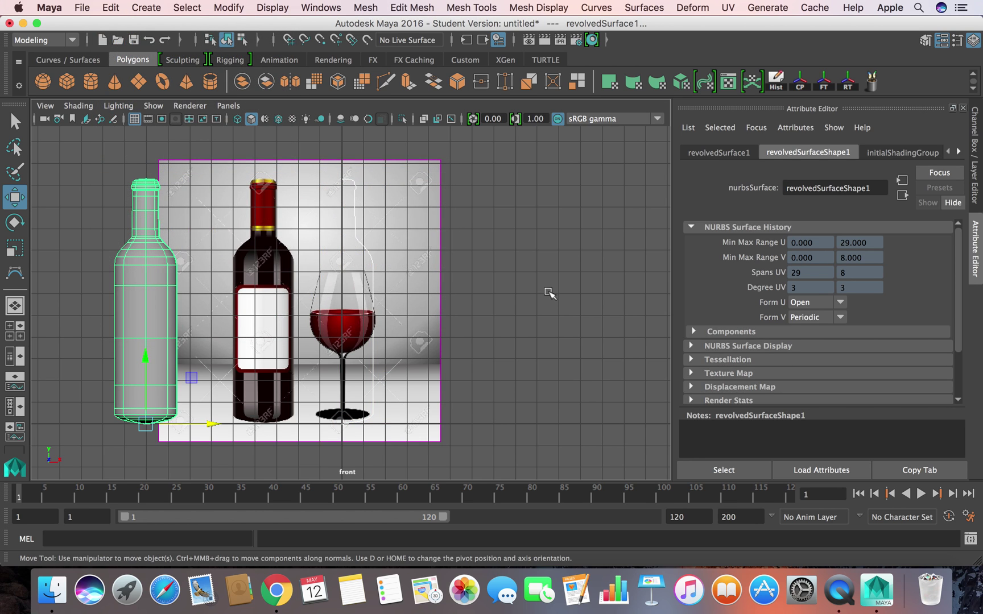
left_click(260, 333)
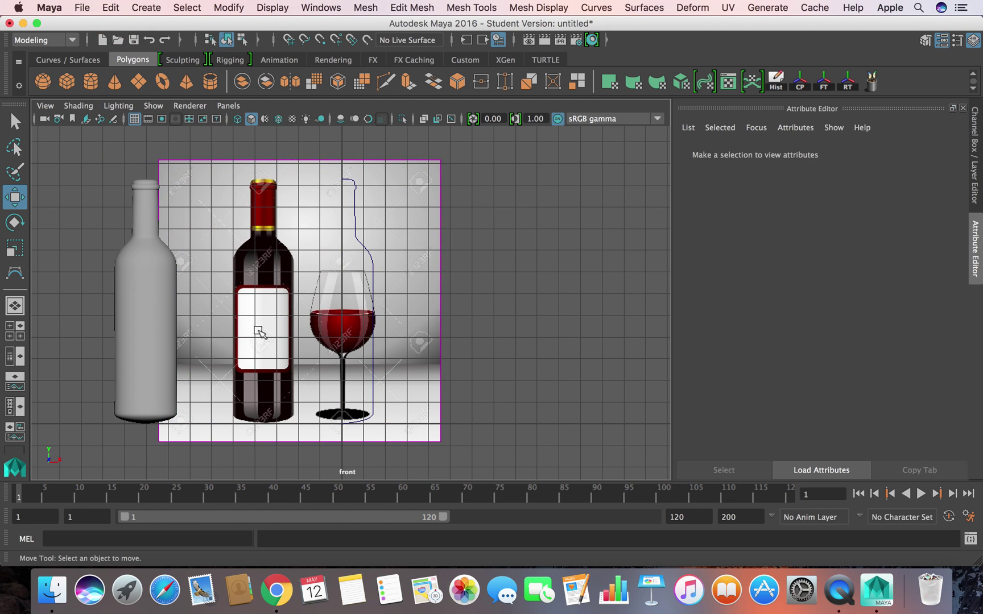
Step: Try moving the curve's control vertices 8 to 13 outward to check that the bottle is unlinked, and undo the move
left_click(370, 262)
right_click(370, 258)
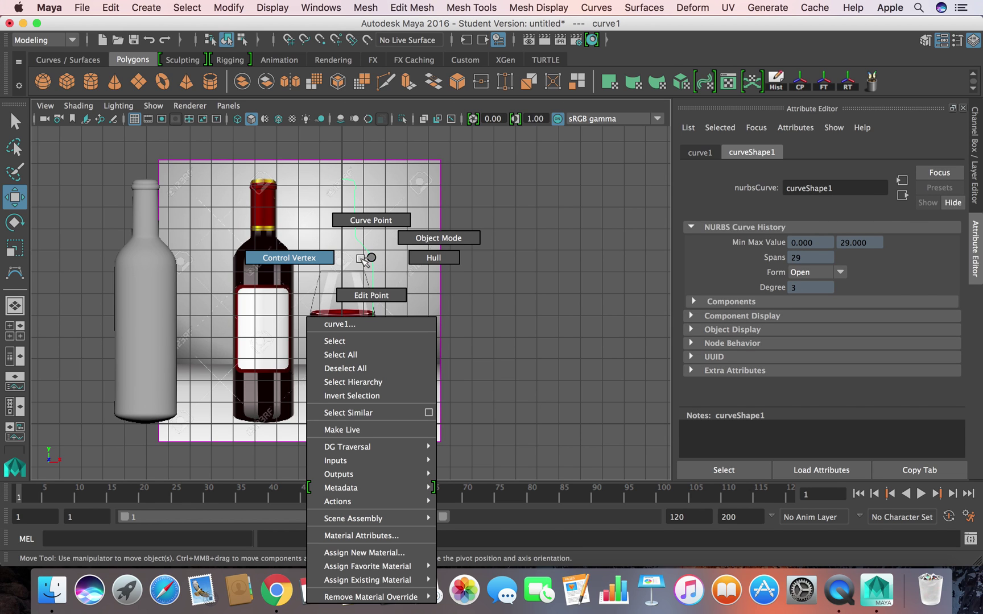
left_click(321, 259)
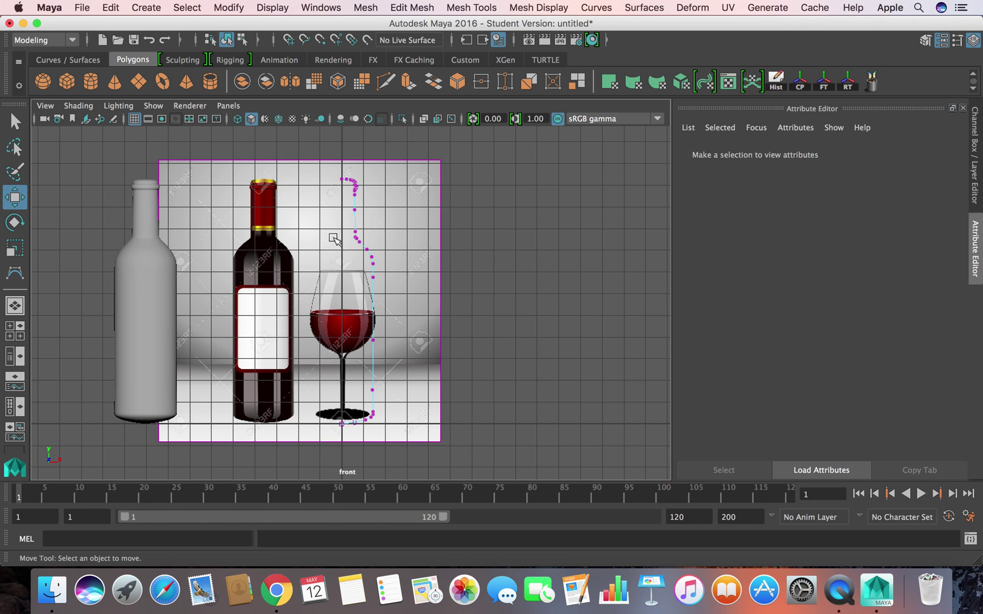
left_click_drag(334, 238, 453, 258)
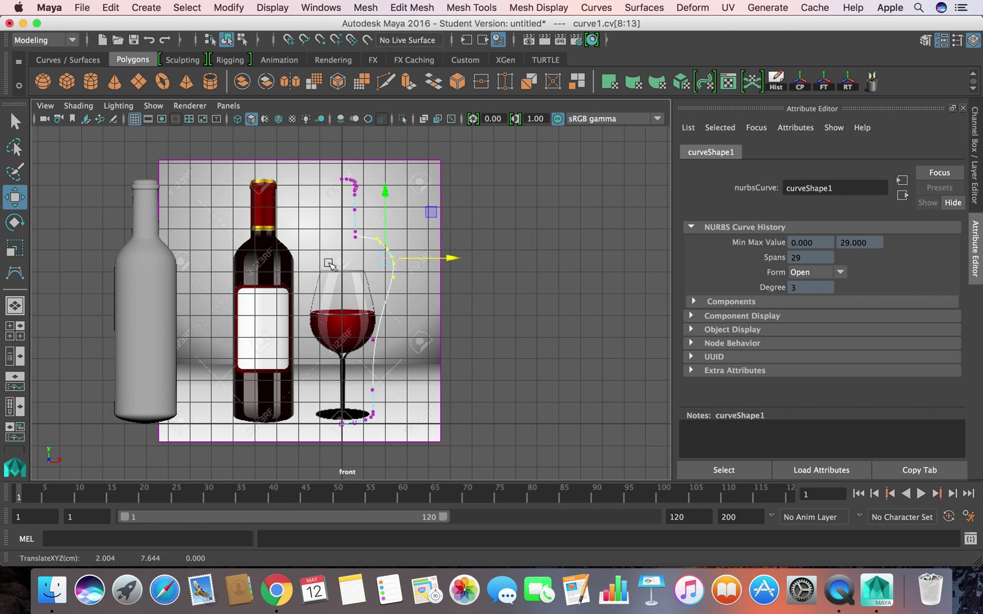
key("ctrl+z")
Step: Flatten the curve's four lowest control vertices into a horizontal line near the glass base by scaling them in Y
scroll(322, 315, "up", 2)
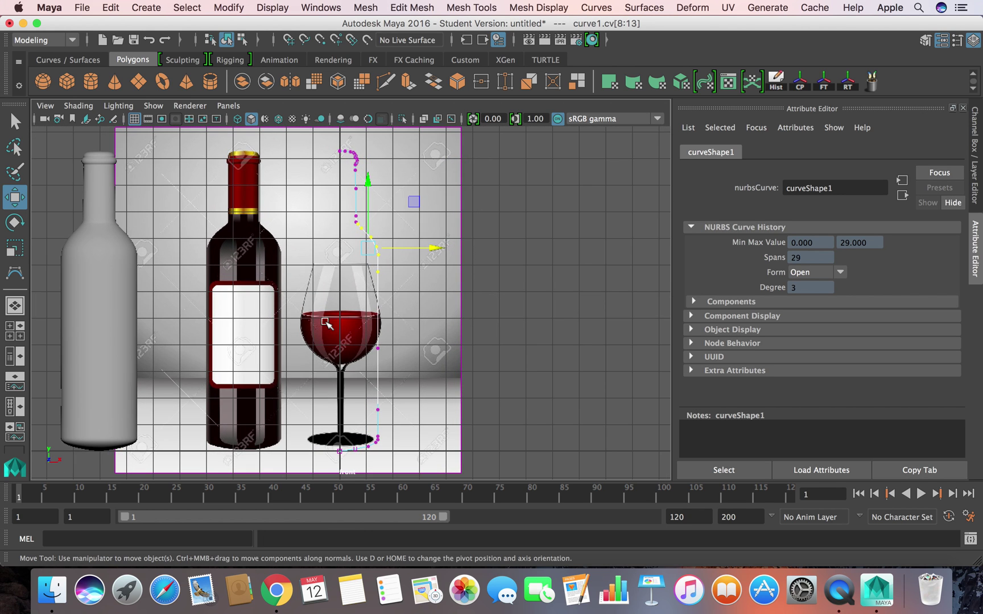
scroll(325, 316, "down", 2)
scroll(334, 317, "up", 5)
scroll(335, 317, "up", 5)
middle_click_drag(349, 328, 369, 196, "alt")
middle_click_drag(424, 443, 419, 322, "alt")
scroll(421, 339, "down", 8)
scroll(421, 341, "up", 8)
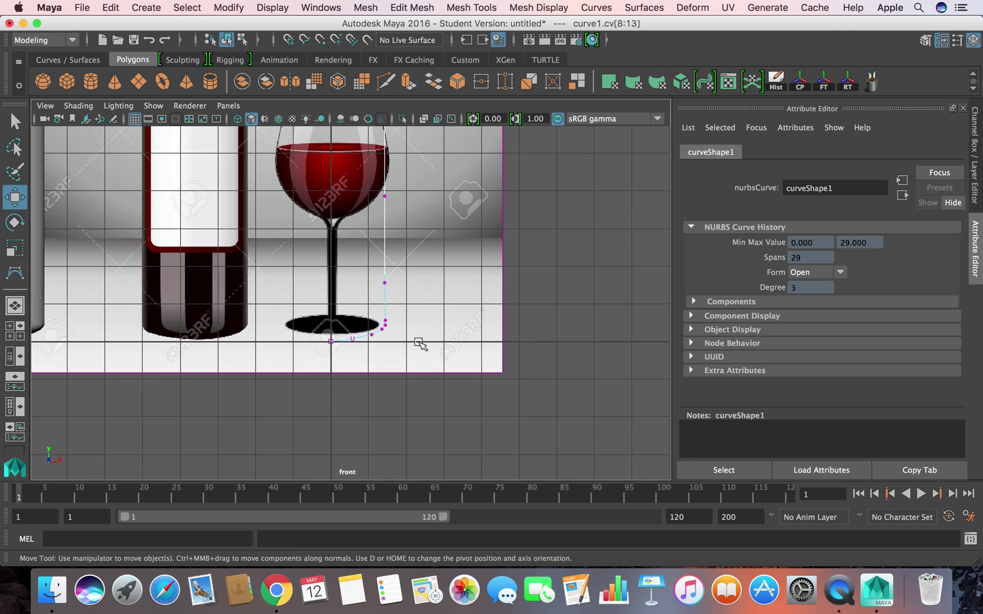
middle_click_drag(287, 432, 235, 387, "alt")
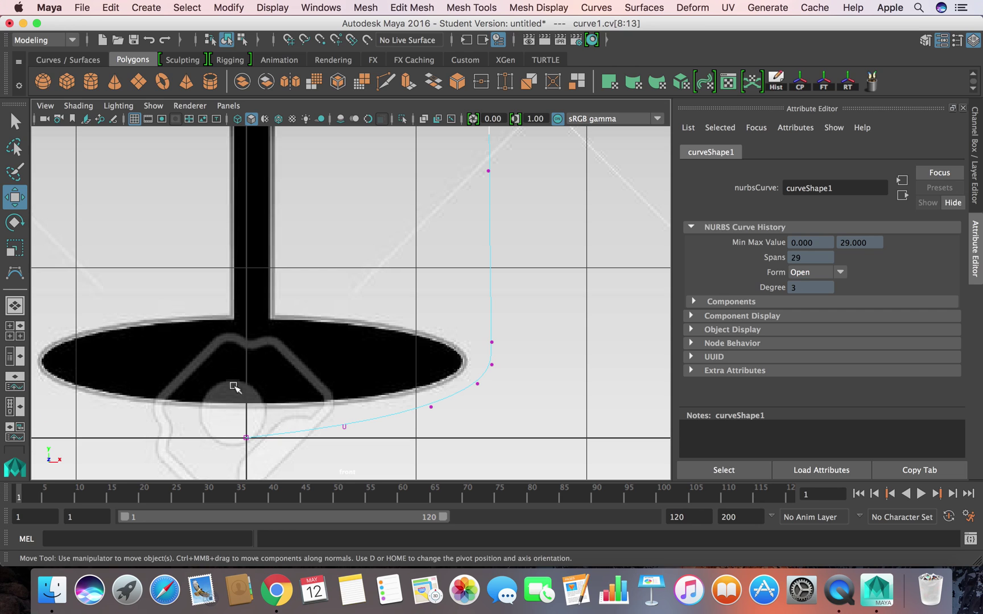
left_click_drag(217, 368, 495, 443)
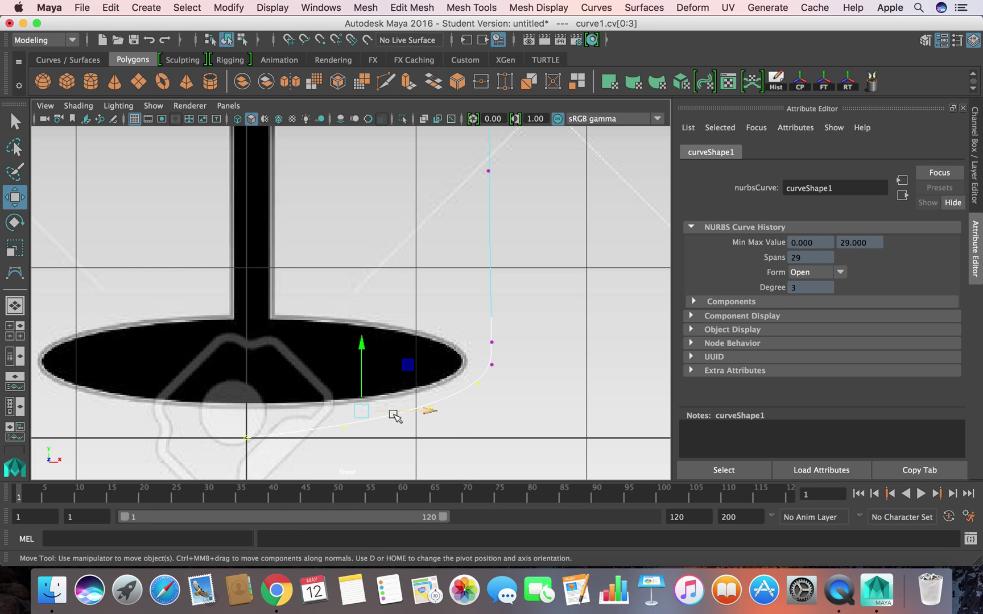
key("r")
left_click_drag(362, 350, 370, 411)
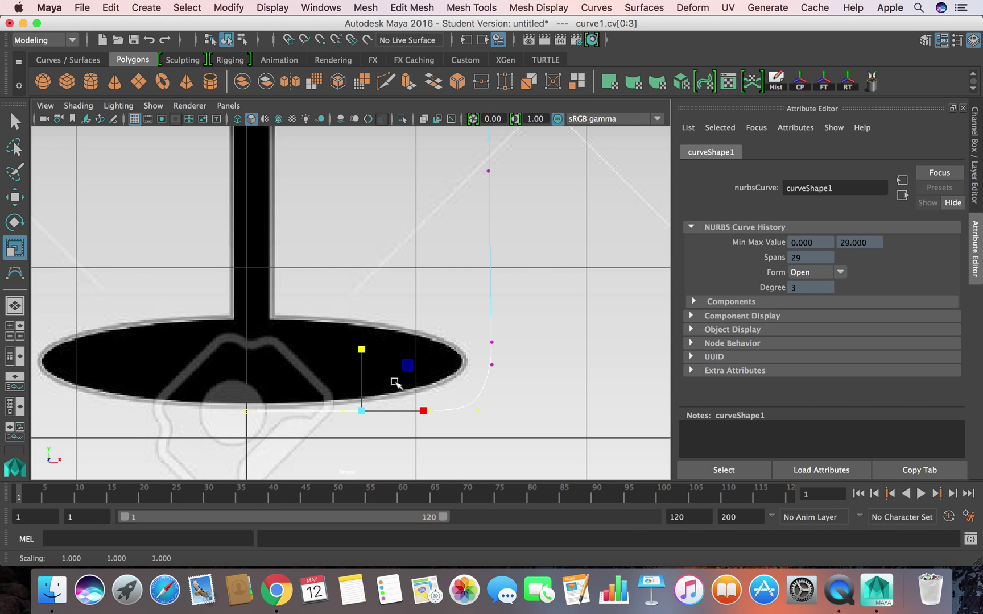
Step: Raise the flattened lowest control vertices onto the glass foot's bottom edge and fit the next control vertices around the foot's outer rim
key("w")
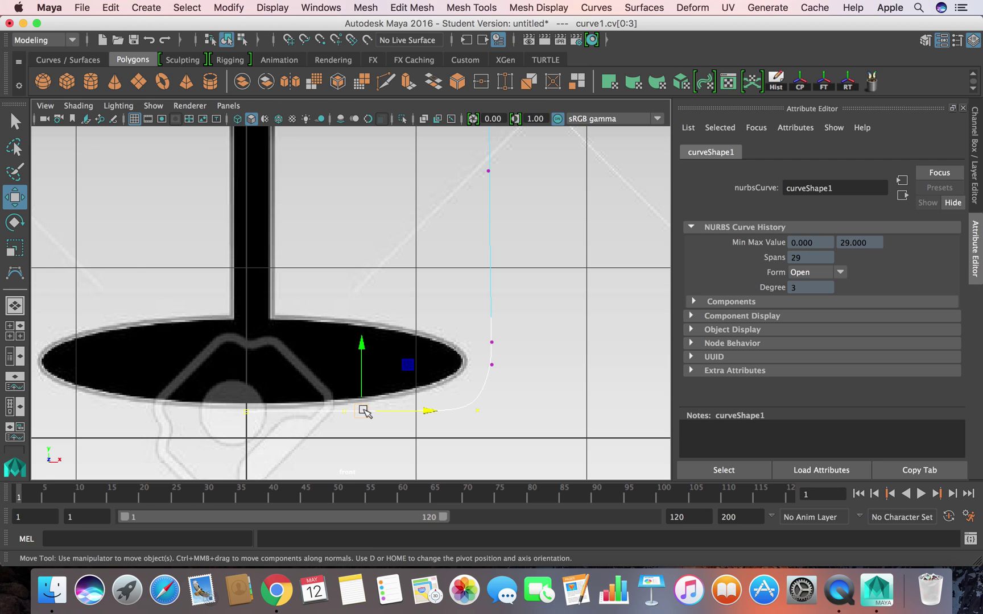
left_click_drag(362, 349, 375, 325)
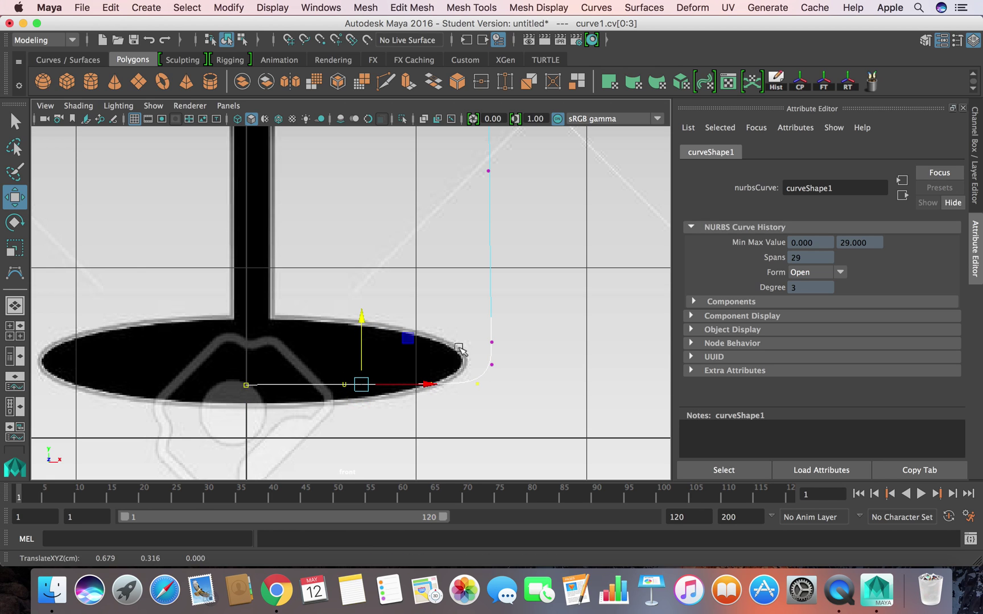
left_click_drag(457, 322, 514, 397)
left_click_drag(547, 362, 528, 361)
left_click_drag(453, 328, 470, 371)
middle_click_drag(482, 287, 488, 296, "alt")
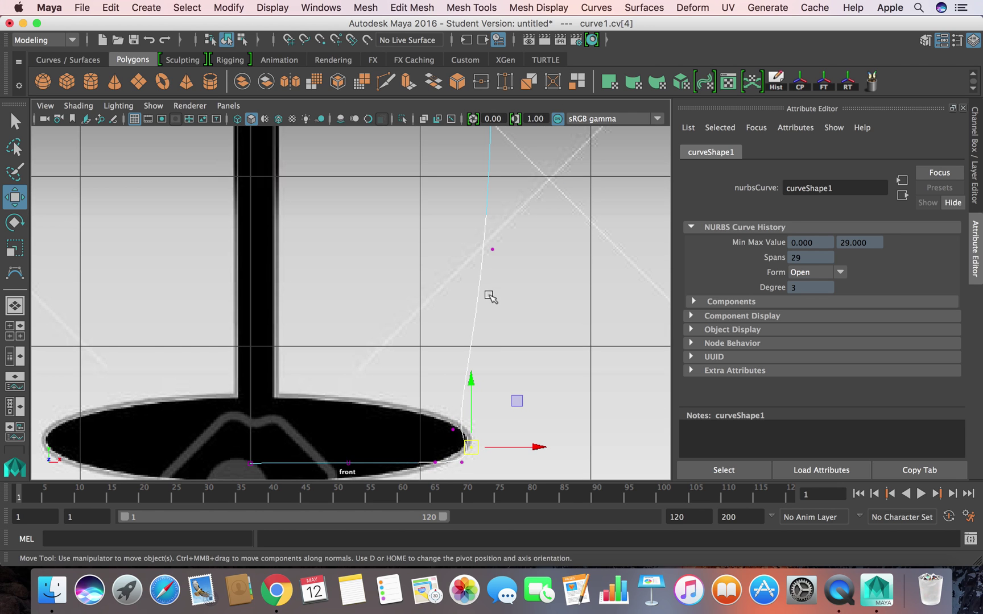
Step: Place control vertices 6 and 7 along the foot's upper surface, leading in towards the glass stem
left_click_drag(503, 266, 312, 414)
scroll(395, 281, "down", 6)
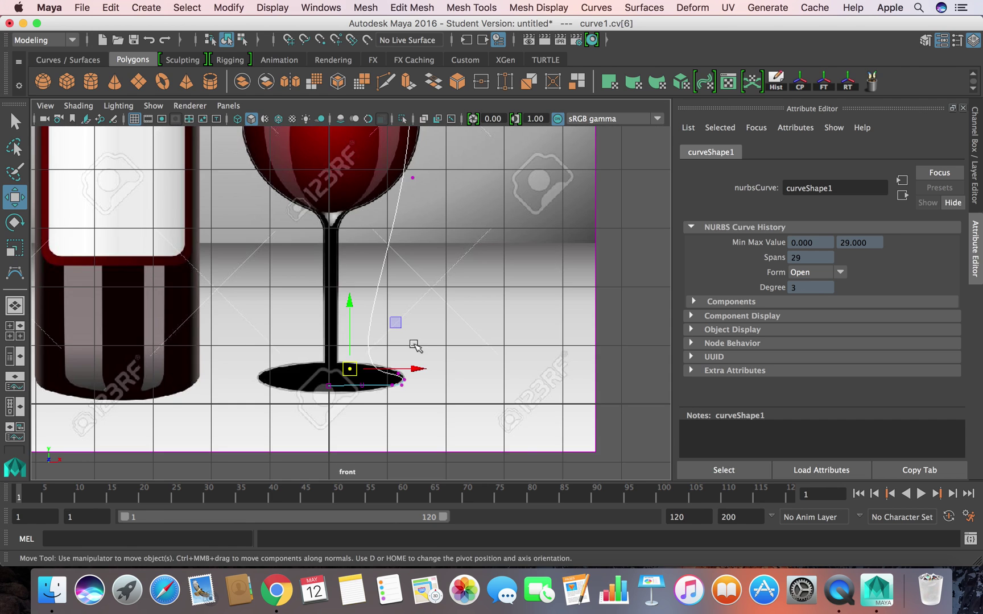
left_click_drag(403, 169, 385, 371)
left_click(352, 370)
left_click(328, 351)
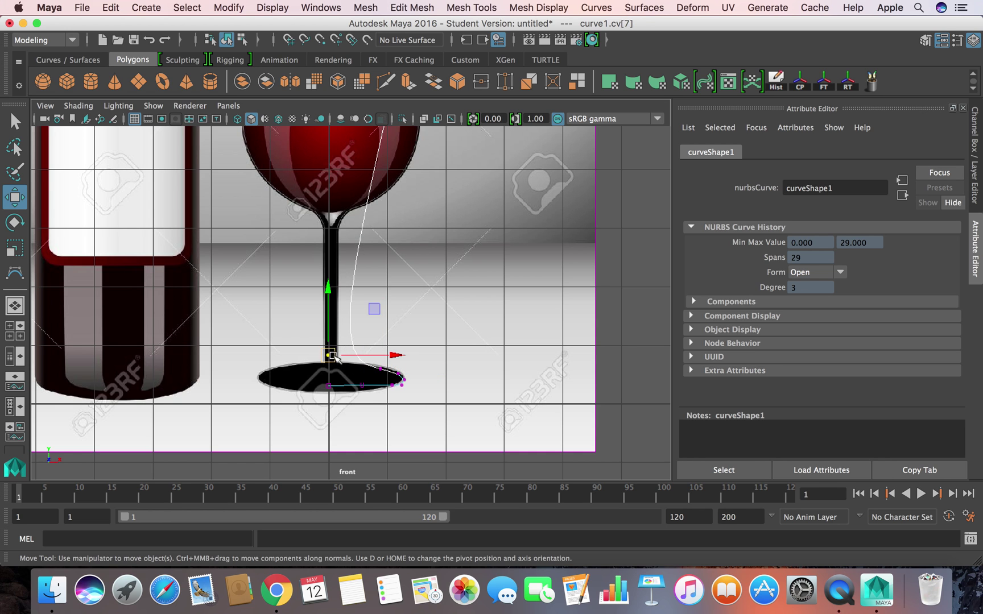
left_click_drag(328, 351, 358, 367)
scroll(356, 358, "down", 8)
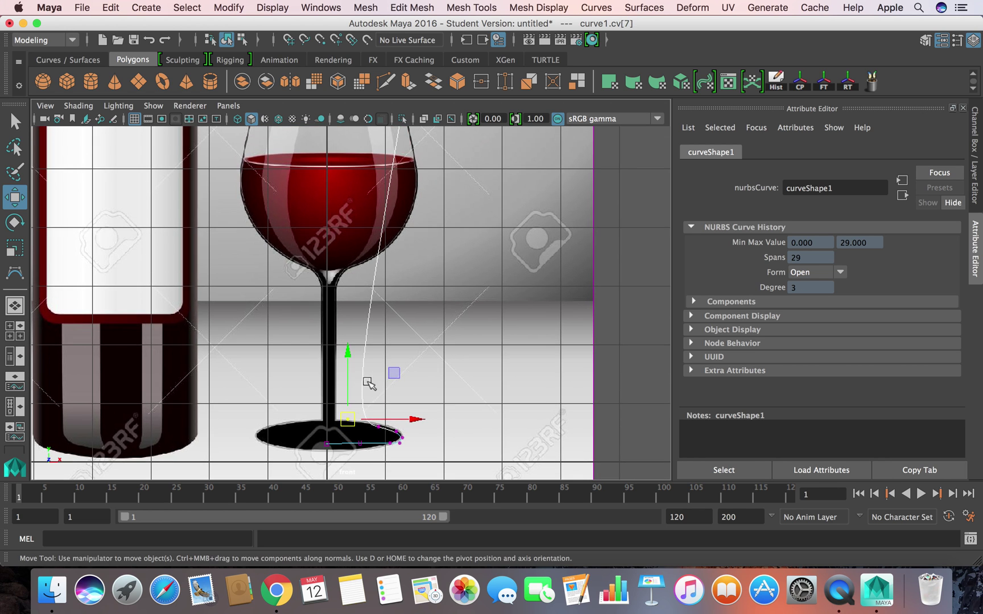
Step: Bring control vertices 8, 9 and 10 down from the old bottle outline and line them up along the glass stem
scroll(397, 334, "down", 4)
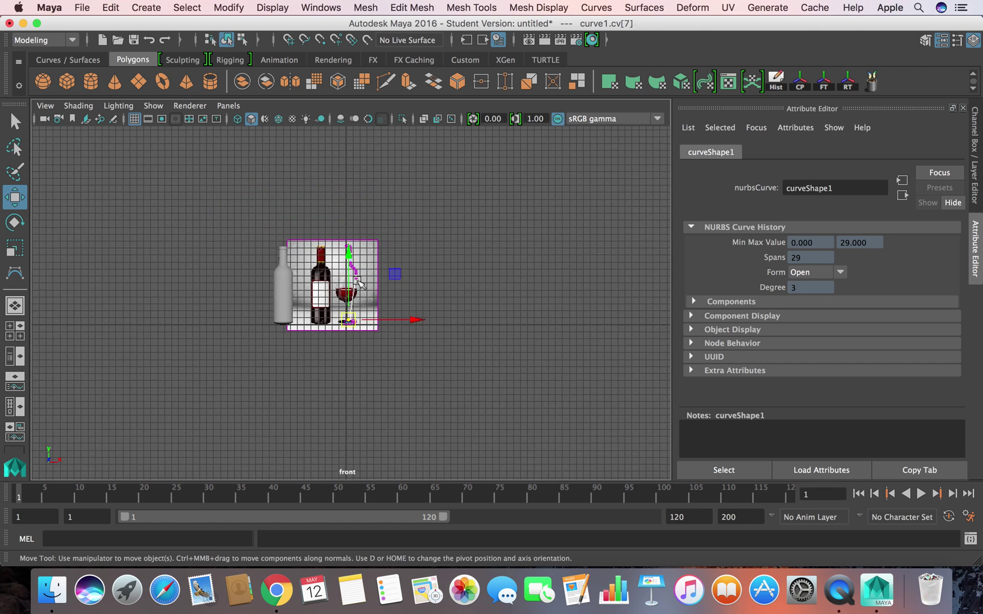
scroll(354, 305, "up", 7)
left_click(368, 231)
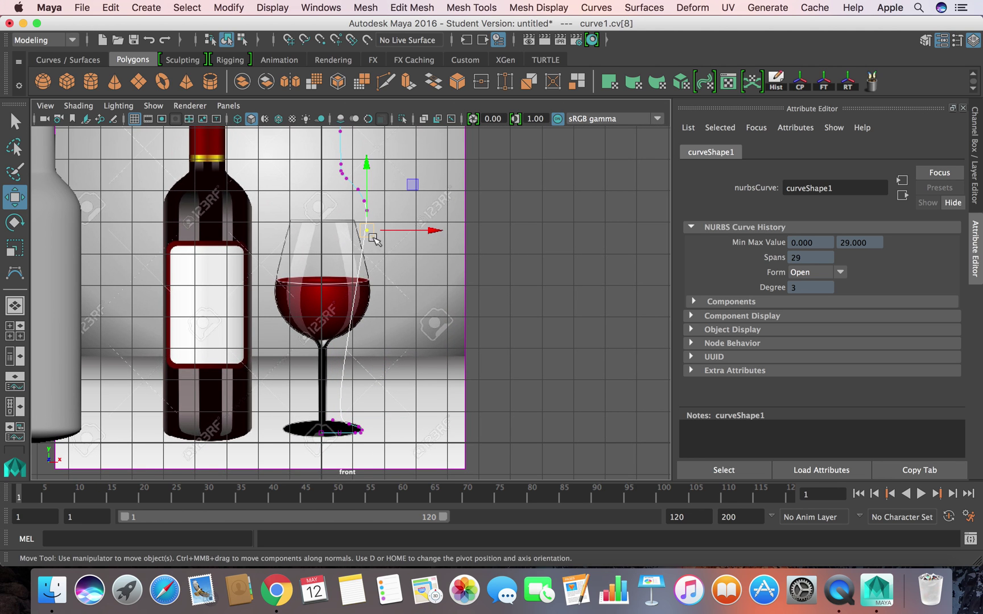
left_click_drag(367, 231, 329, 414)
left_click(363, 203)
left_click_drag(363, 203, 331, 373)
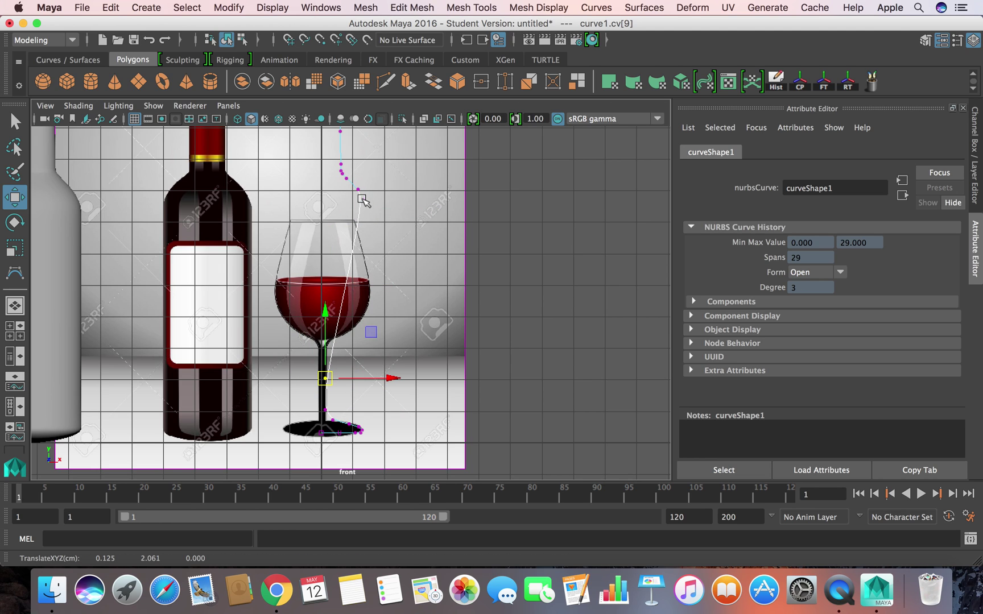
left_click(362, 199)
left_click_drag(363, 199, 330, 350)
Step: Refine the control vertices where the stem meets the foot so the curve turns tightly at the junction
left_click(327, 408)
scroll(343, 405, "down", 3)
scroll(346, 402, "up", 3)
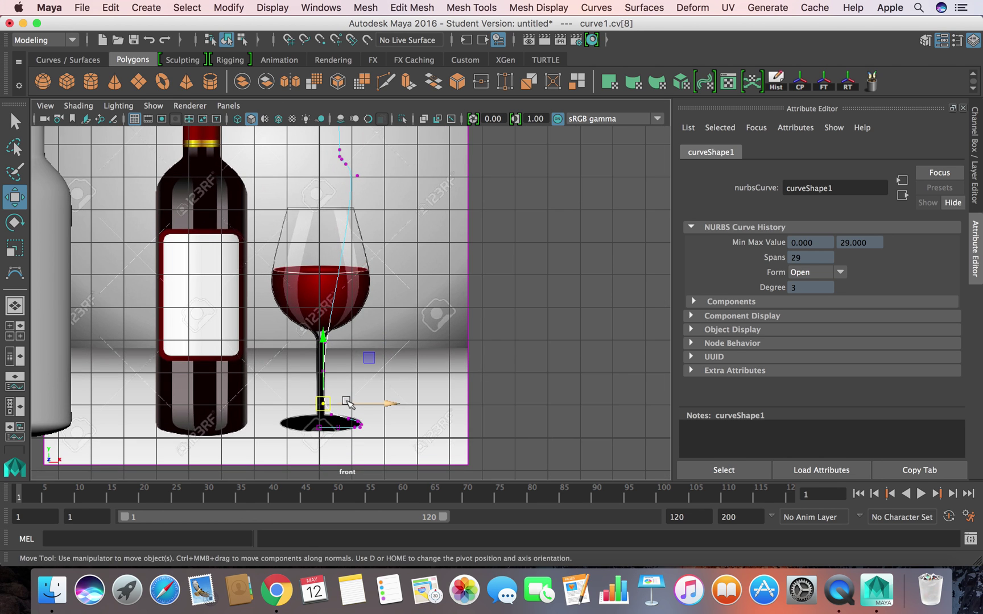
scroll(347, 403, "up", 5)
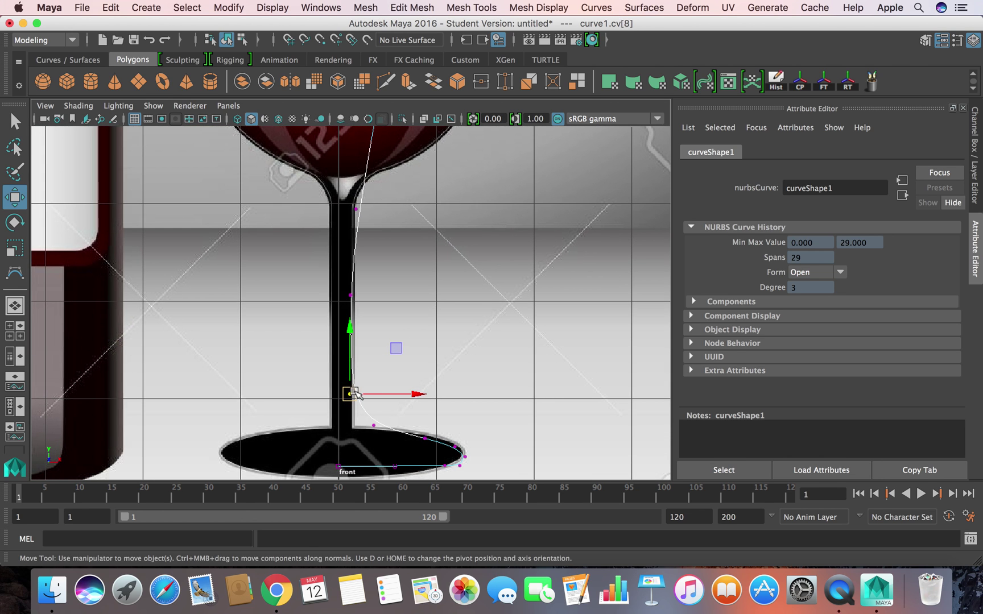
left_click_drag(354, 392, 360, 428)
left_click(374, 426)
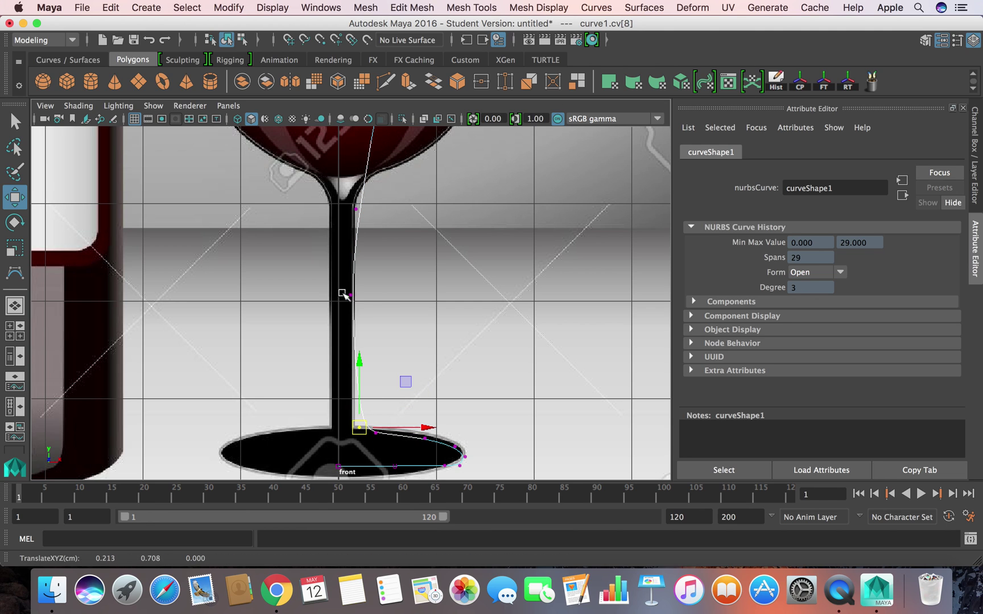
left_click(344, 294)
left_click_drag(345, 295, 357, 430)
left_click(360, 427)
middle_click_drag(389, 337, 379, 402, "alt")
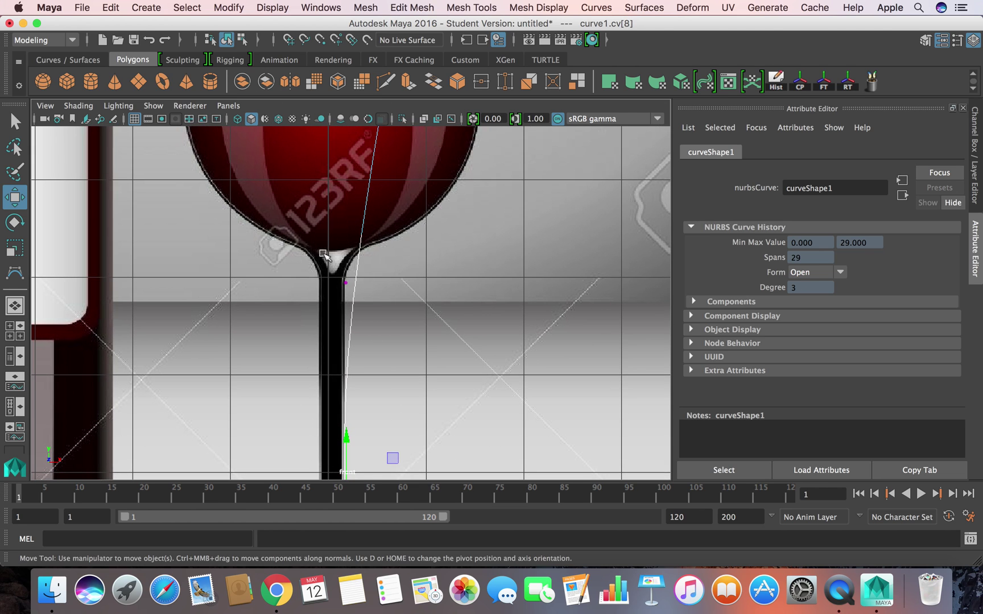
Step: Reposition control vertex 10 on the stem and place control vertices 11 and 12 where the stem flares into the bowl
left_click(346, 283)
left_click_drag(349, 217, 350, 304)
middle_click_drag(381, 304, 374, 371, "alt")
scroll(380, 358, "up", 5)
scroll(380, 358, "down", 10)
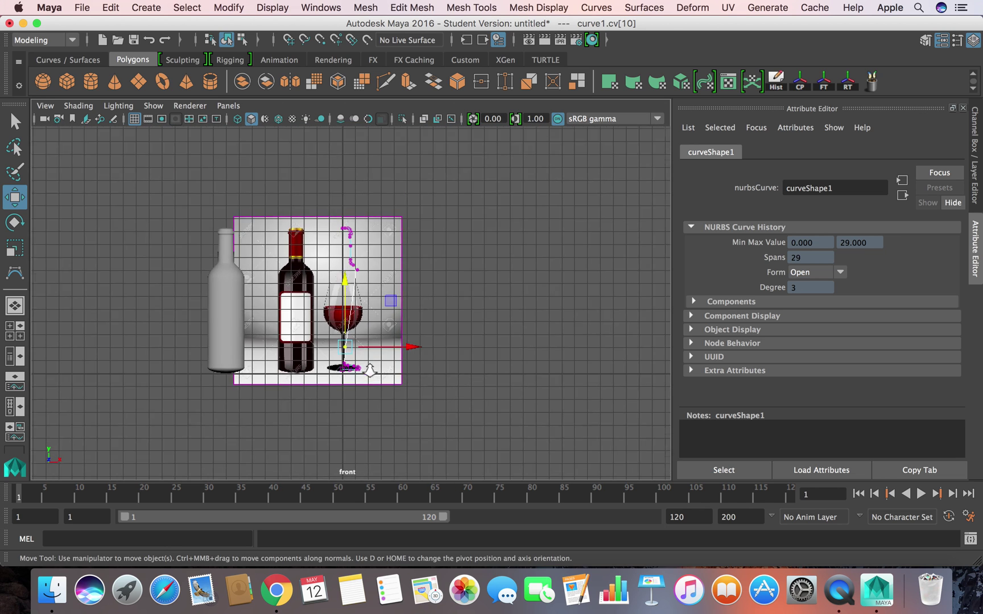
scroll(379, 342, "up", 5)
left_click_drag(380, 190, 330, 418)
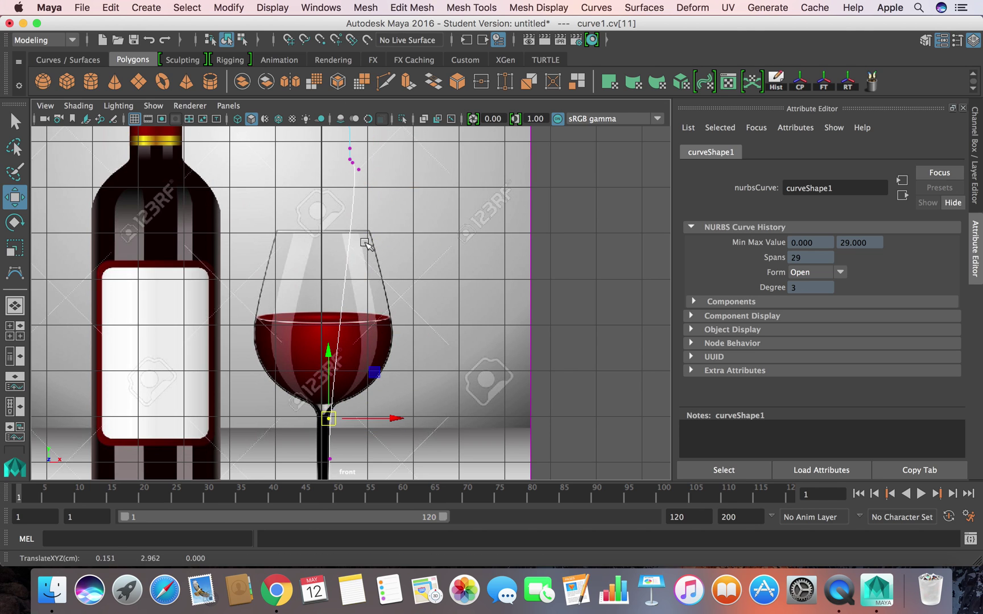
left_click(361, 171)
left_click_drag(362, 170, 344, 405)
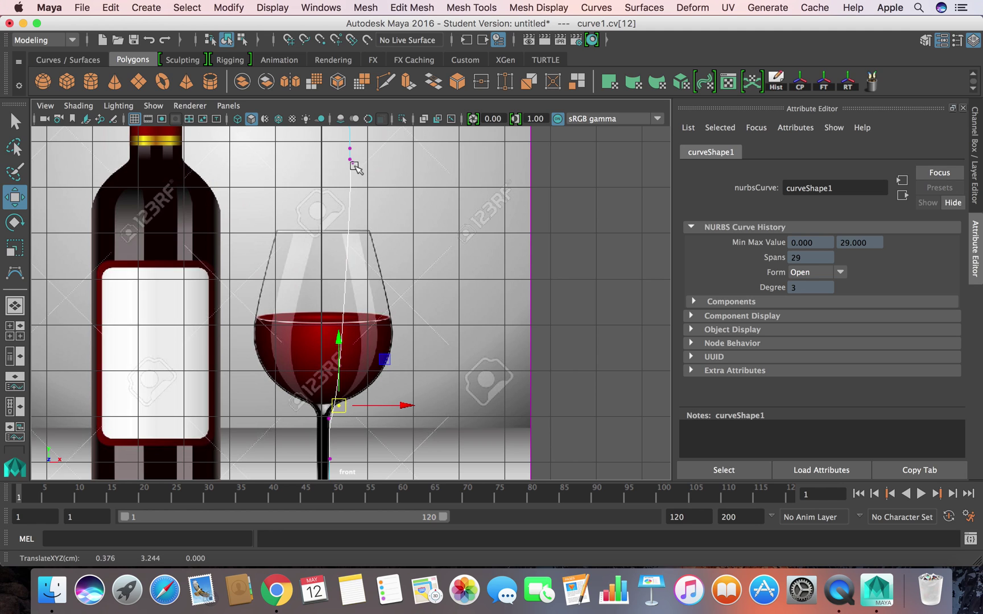
Step: Place control vertices 13, 14 and 15 along the bowl's lower outer contour up to its widest part
left_click(359, 167)
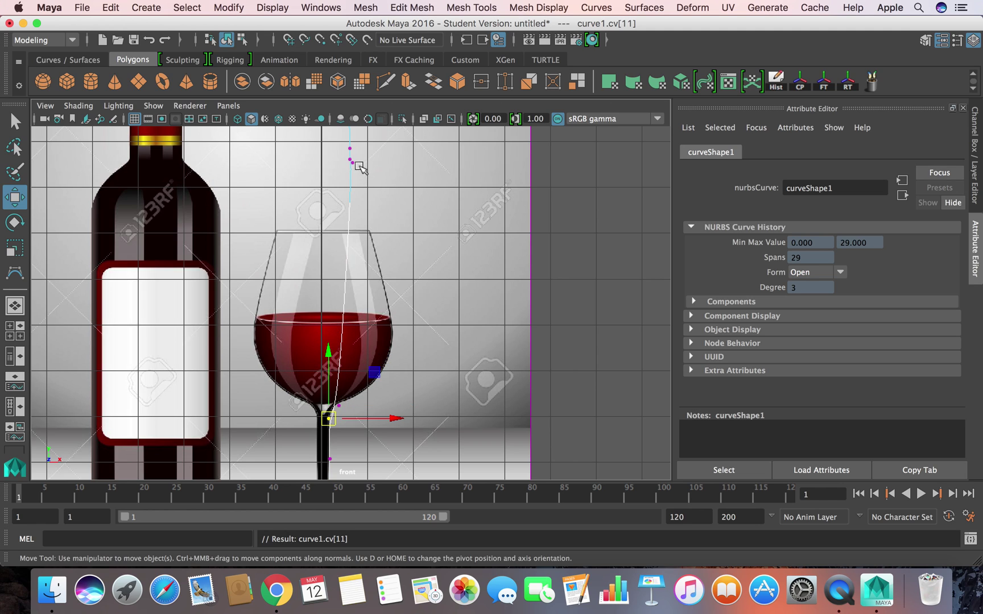
left_click(352, 162)
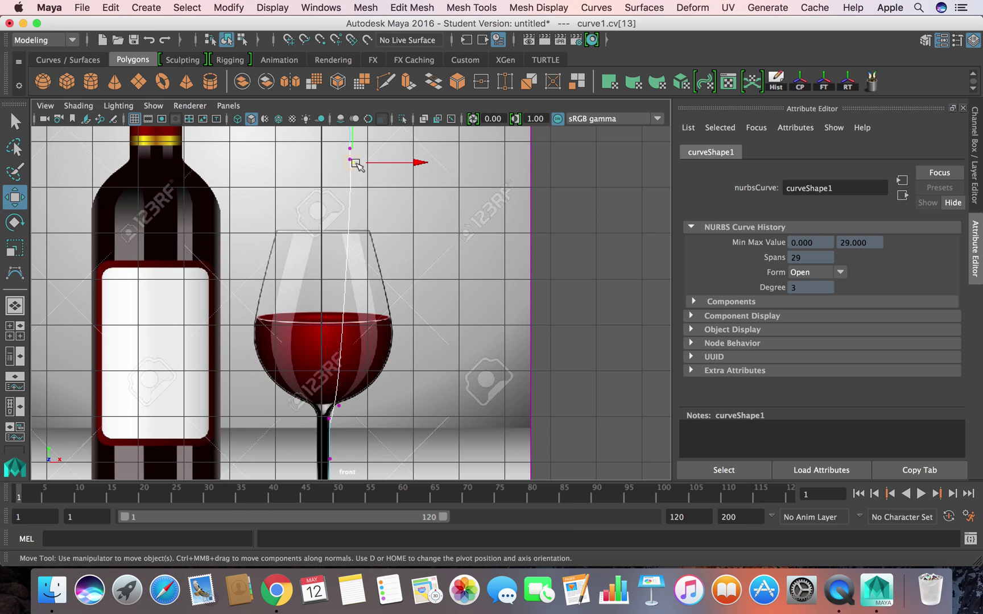
left_click_drag(351, 162, 357, 398)
left_click(353, 160)
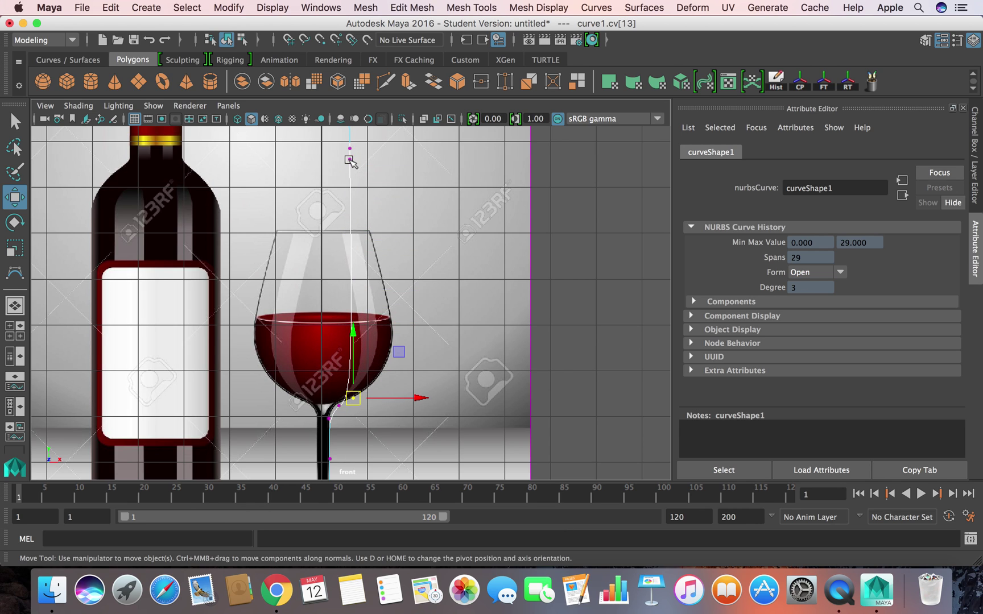
left_click_drag(353, 161, 385, 380)
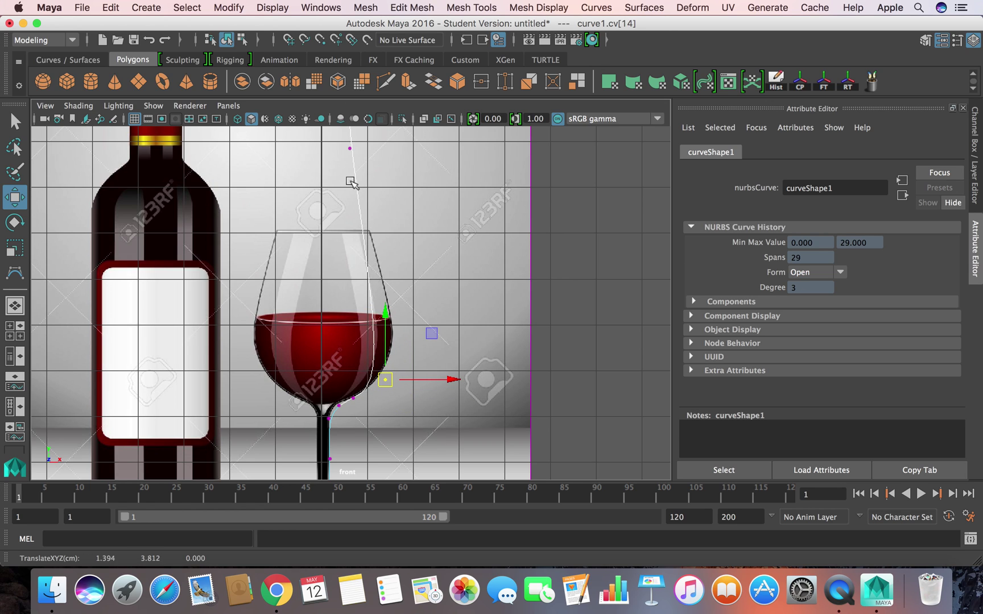
left_click(350, 150)
left_click_drag(351, 150, 402, 330)
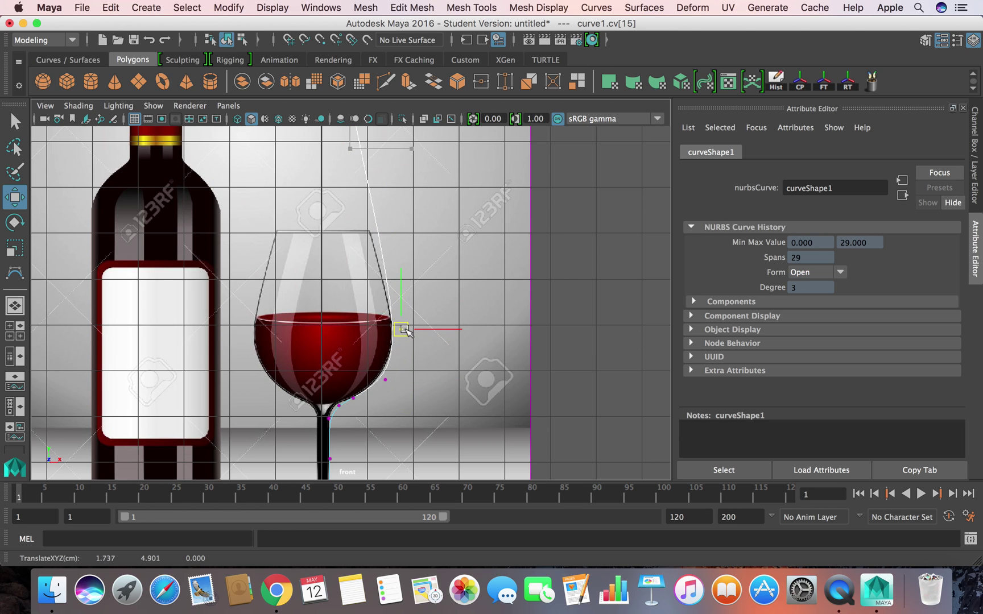
left_click(389, 385)
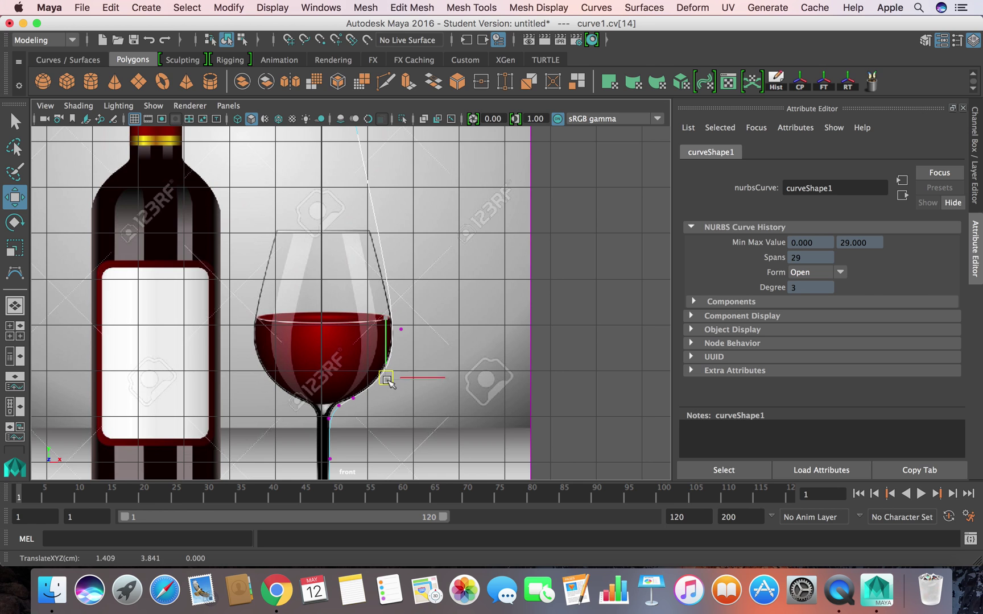
Step: Move control vertices 16 to 31 together down in Y to the height of the glass rim
middle_click_drag(398, 258, 406, 358, "alt")
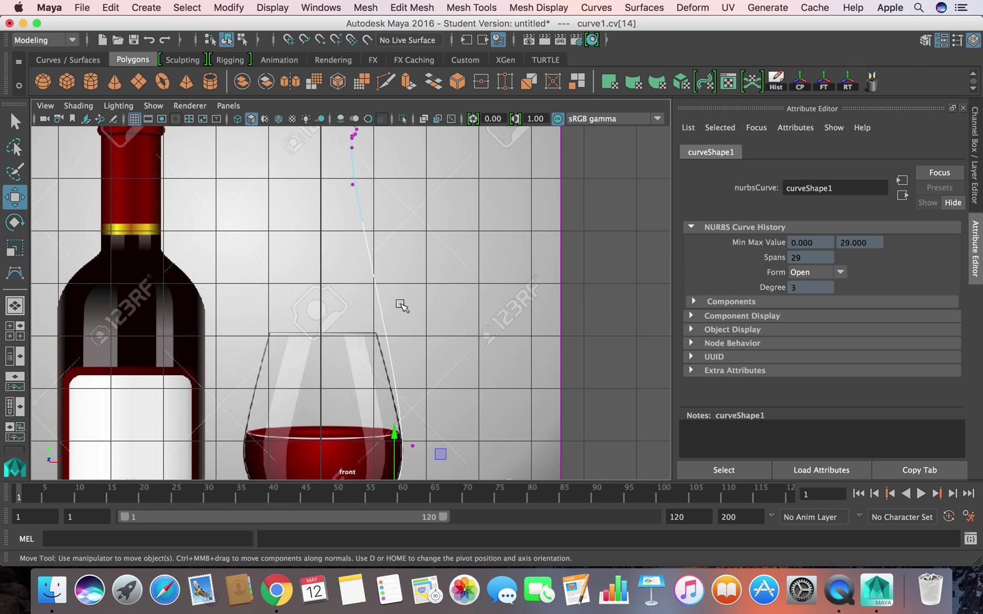
scroll(402, 305, "up", 3)
scroll(402, 305, "down", 8)
left_click_drag(392, 297, 392, 297)
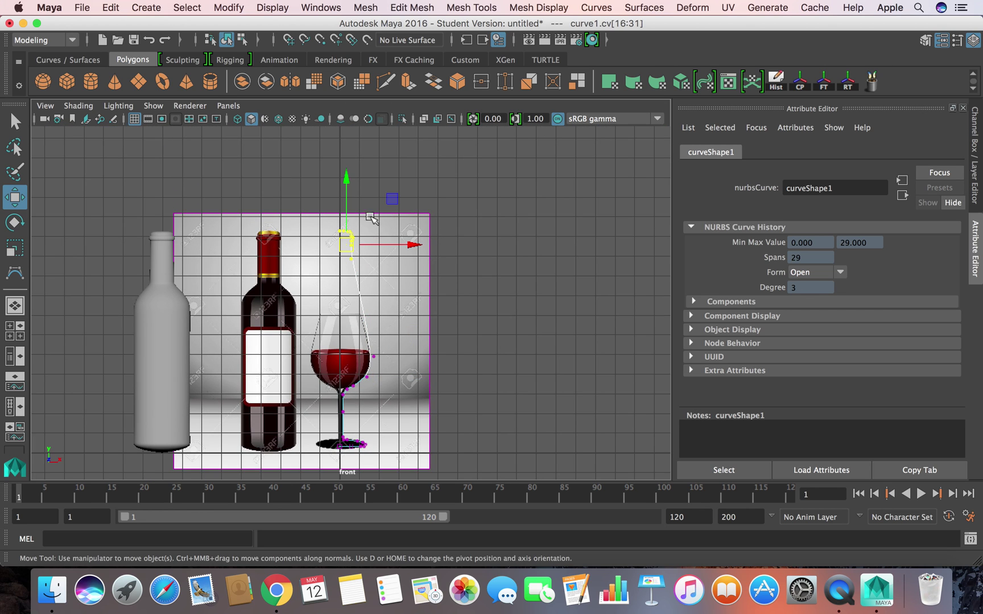
left_click_drag(351, 183, 352, 257)
scroll(385, 341, "down", 2)
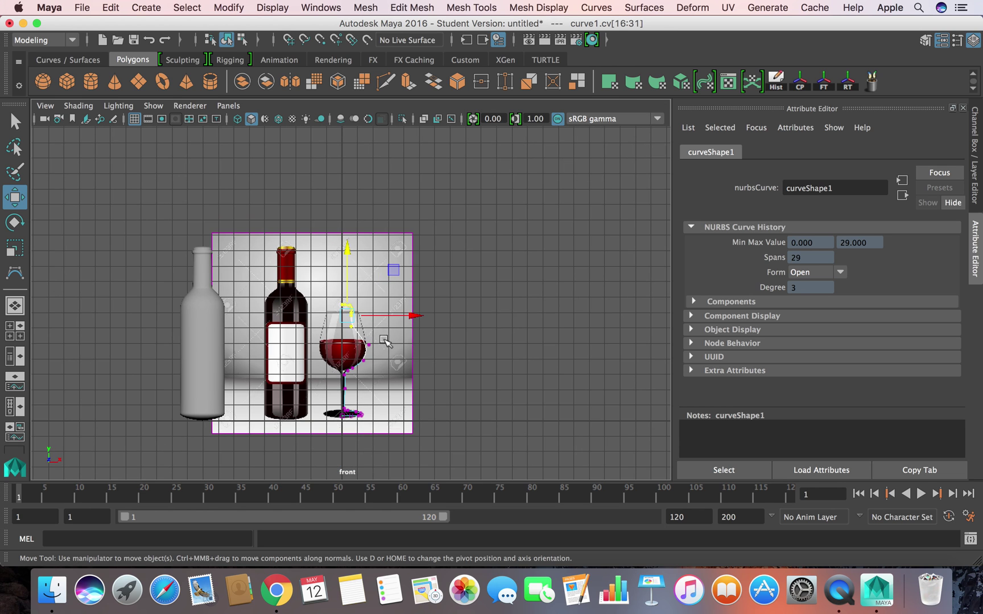
Step: Place control vertices 16 and 17 along the outer upper wall of the bowl, just below the rim
scroll(388, 372, "up", 7)
scroll(391, 370, "up", 3)
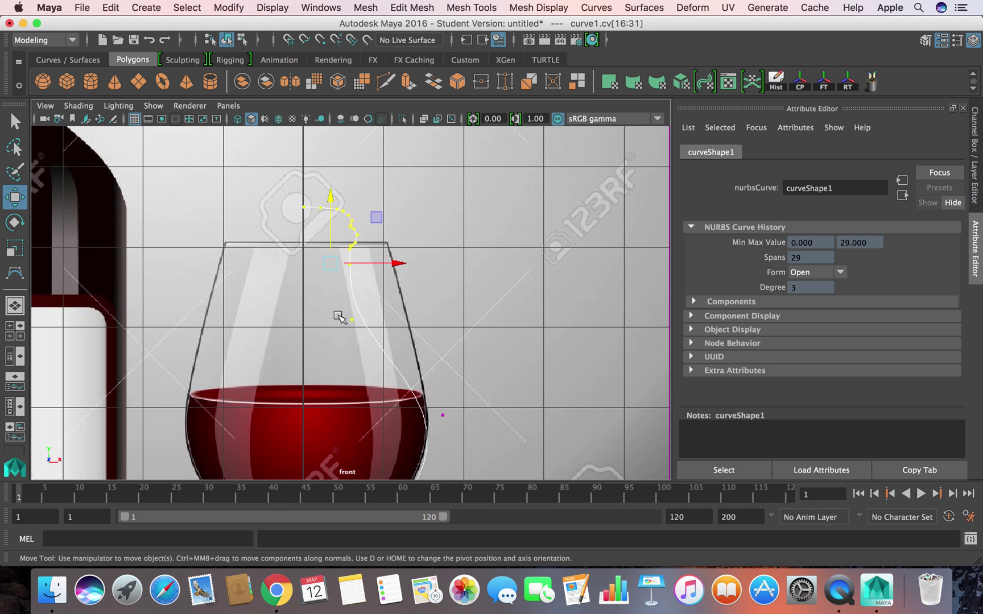
left_click(351, 318)
left_click_drag(351, 318, 403, 325)
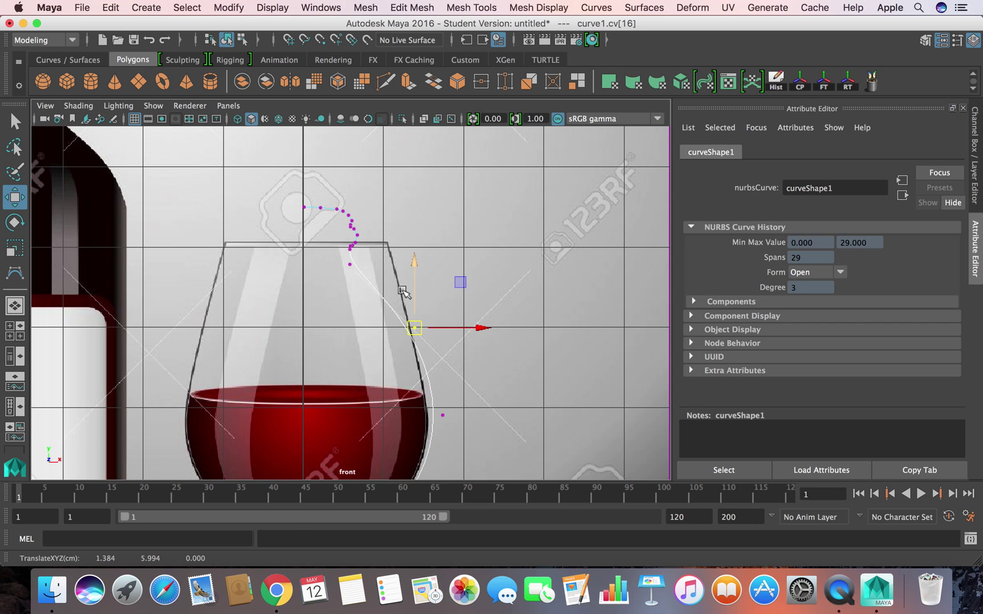
left_click(350, 264)
left_click_drag(350, 264, 400, 280)
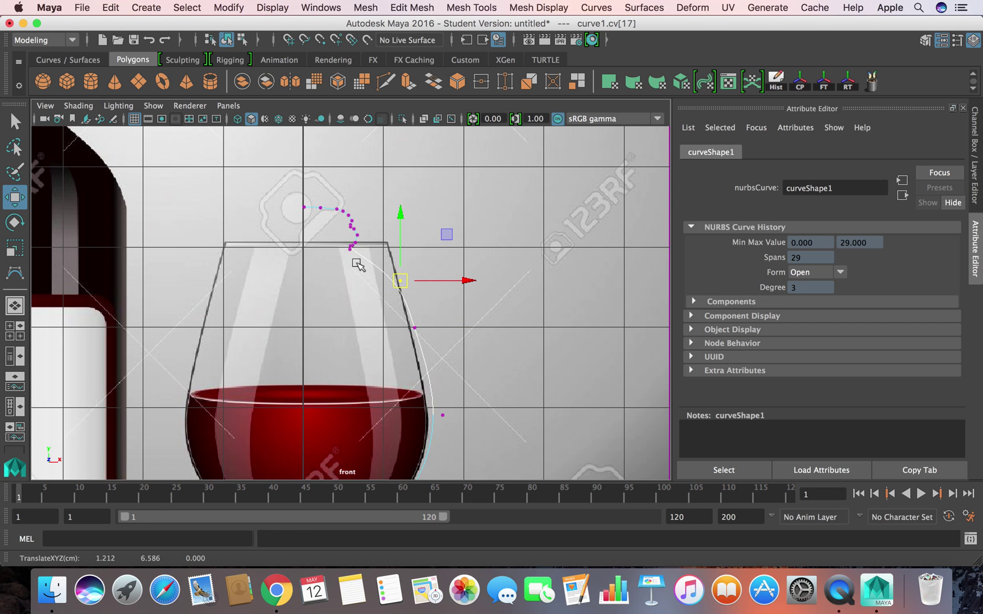
Step: Arrange control vertices 18 to 23 around the rim corner and down the inner side of the bowl wall
key("Left")
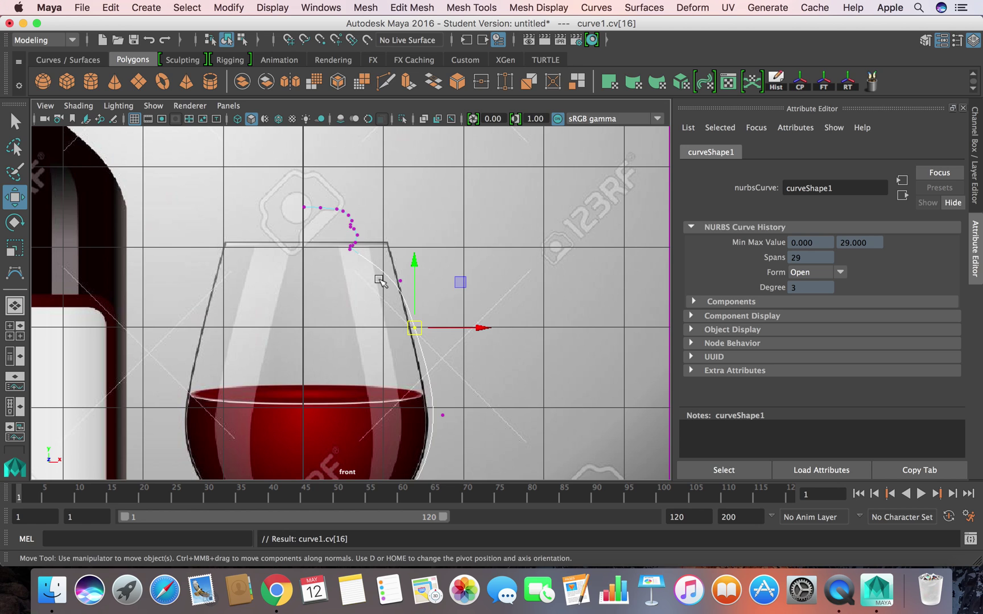
key("Right")
key("Right")
left_click_drag(354, 247, 395, 286)
key("Right")
key("Right")
key("Right")
key("Right")
key("Right")
left_click_drag(363, 240, 410, 344)
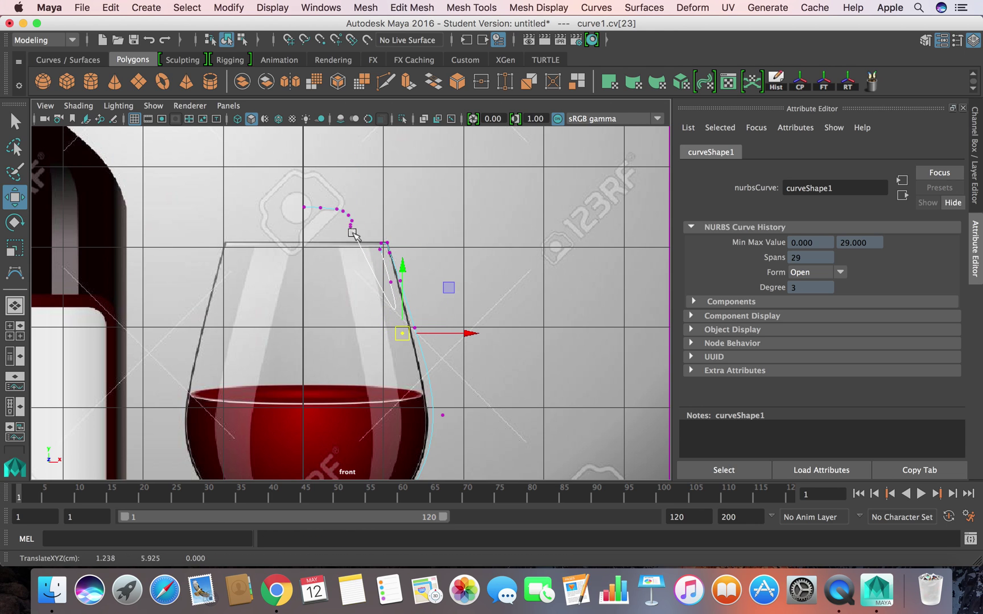
Step: Place control vertices 24 to 27 down the inner bowl wall, curving in towards the bottom of the bowl
left_click(352, 233)
left_click(351, 224)
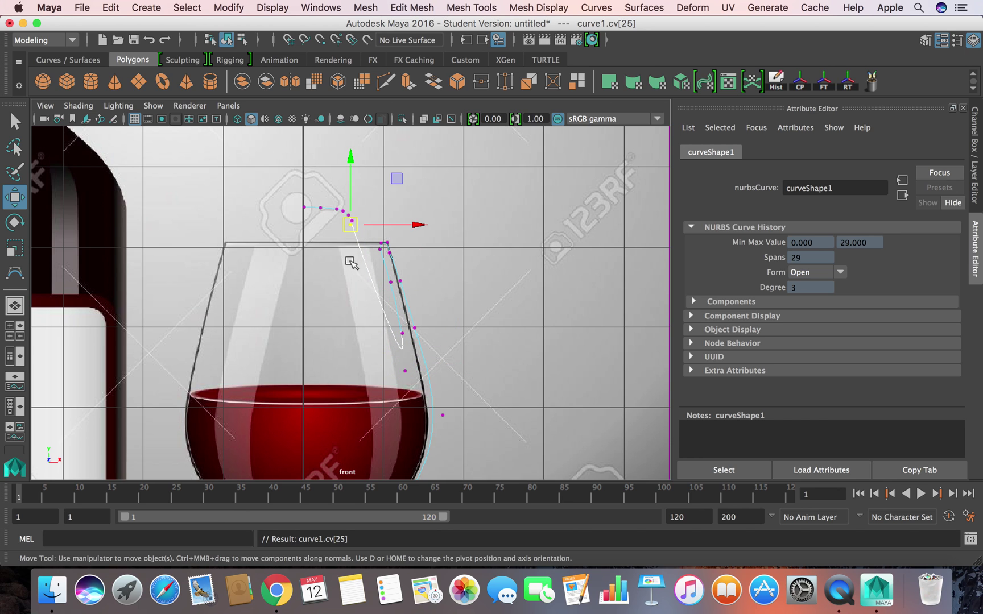
left_click_drag(354, 235, 406, 443)
left_click(352, 221)
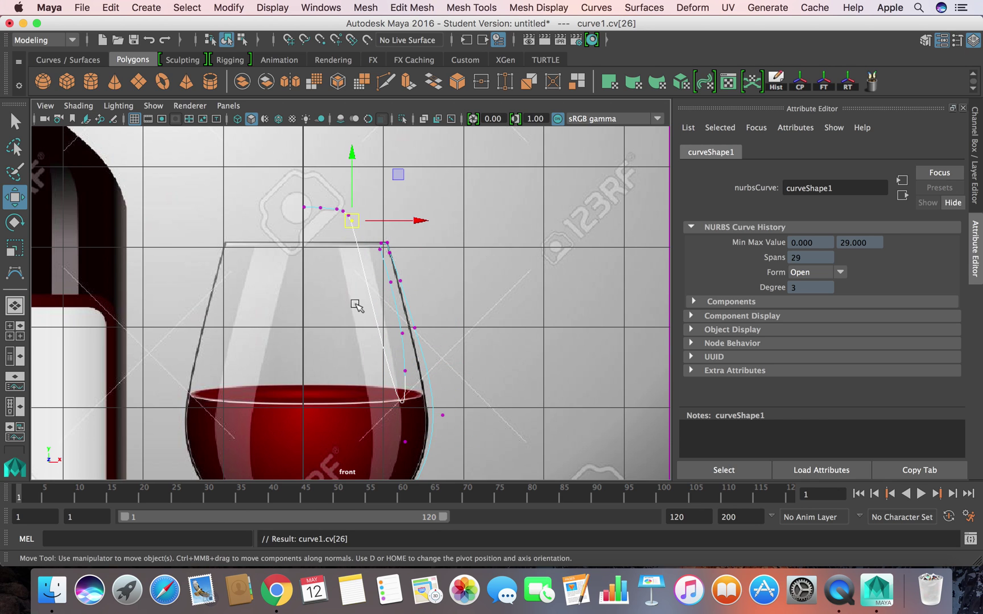
left_click_drag(351, 228, 358, 477)
left_click(346, 227)
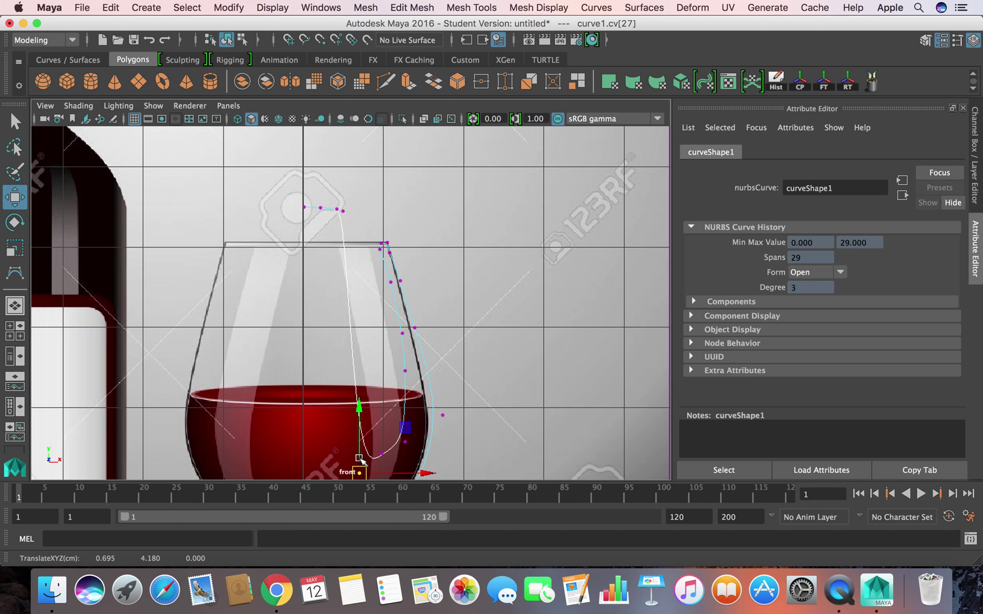
Step: Move control vertices 28 to 31 together down in Y to just above the inner bottom of the wine bowl
key("Right")
left_click_drag(354, 246, 356, 248)
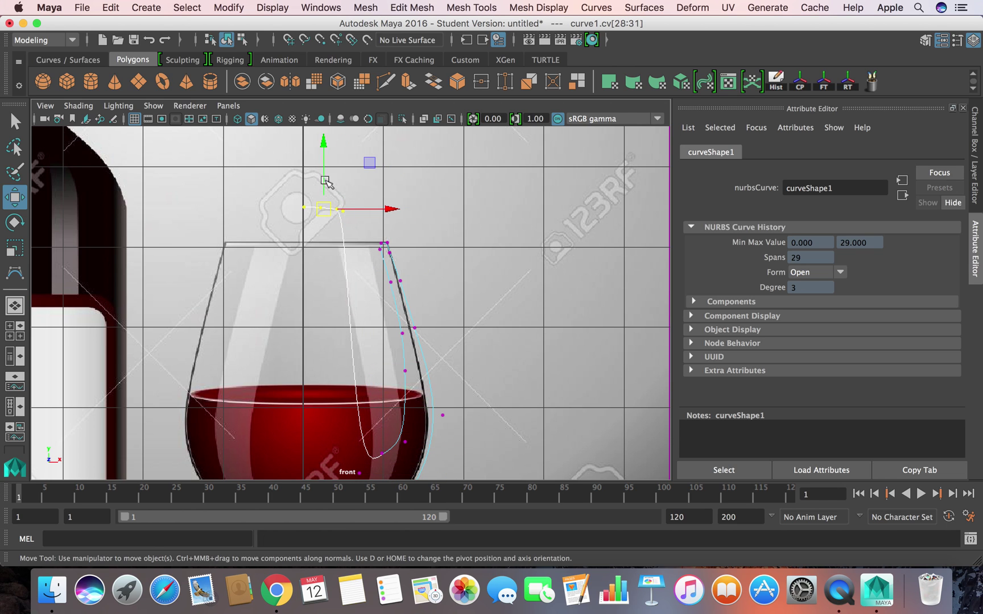
scroll(333, 185, "up", 3)
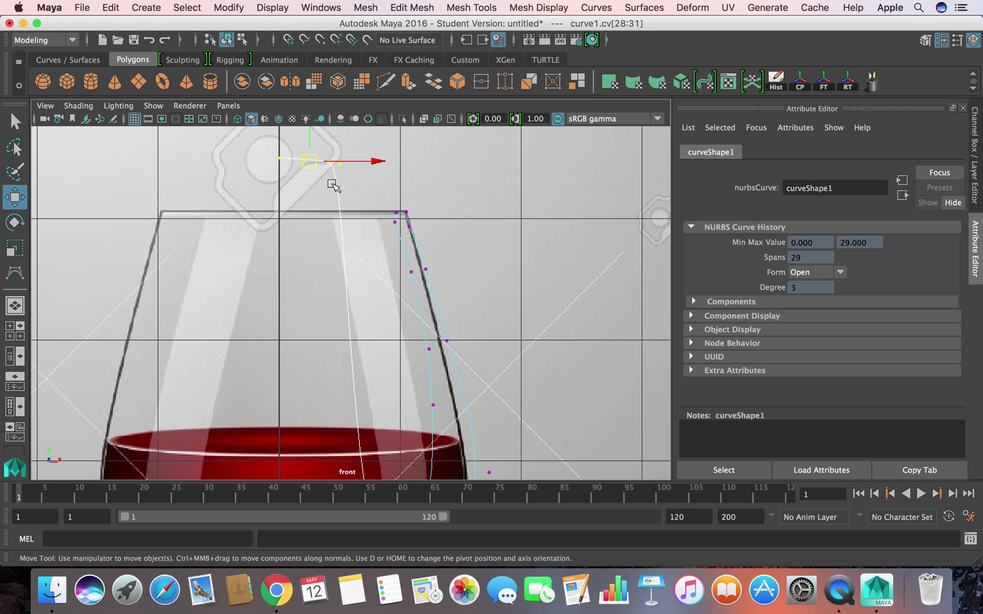
scroll(333, 185, "down", 6)
scroll(325, 270, "up", 3)
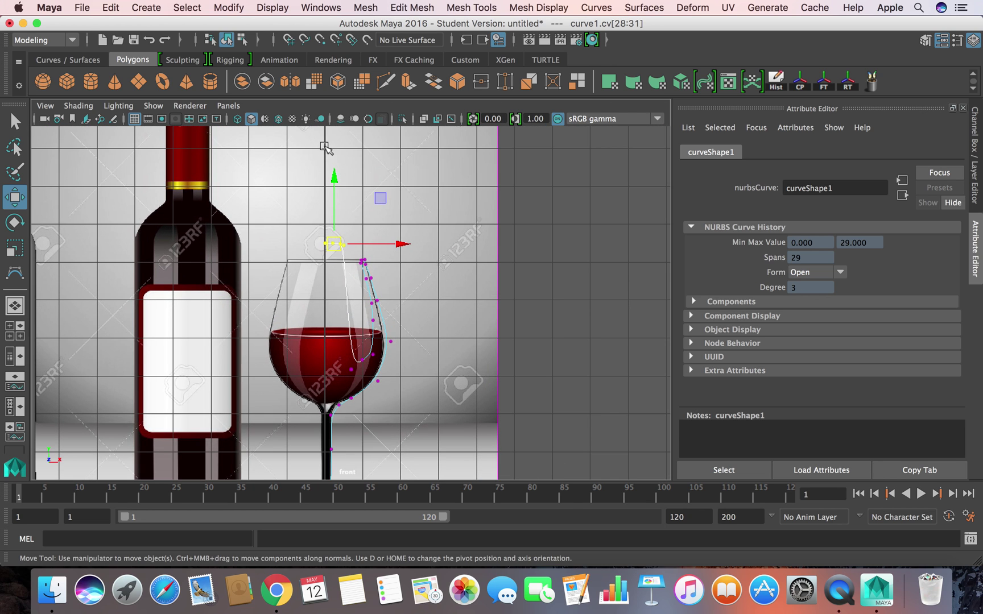
left_click_drag(333, 173, 336, 317)
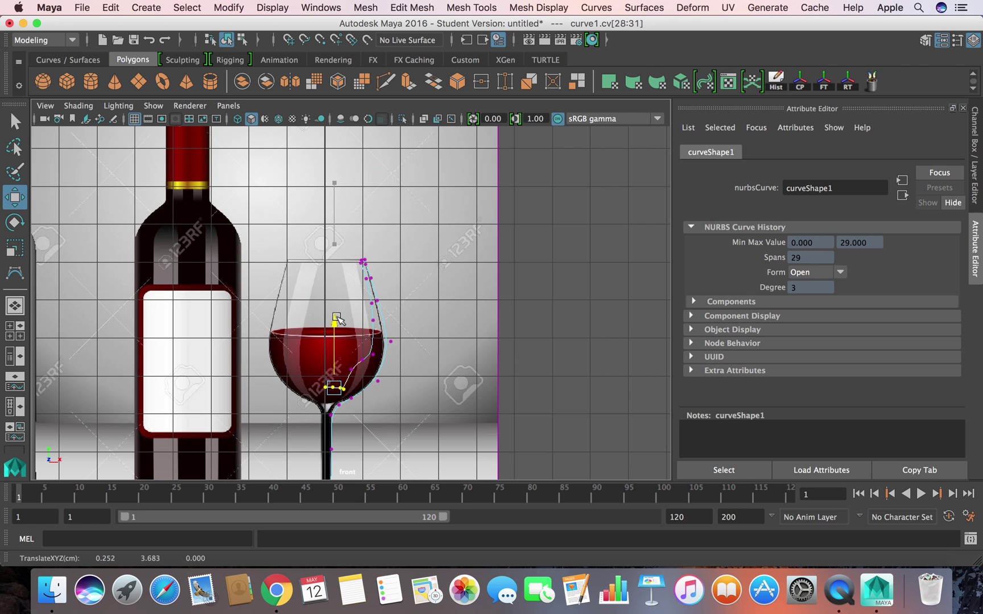
scroll(336, 317, "down", 5)
scroll(391, 347, "up", 1)
scroll(391, 347, "down", 4)
scroll(390, 348, "up", 4)
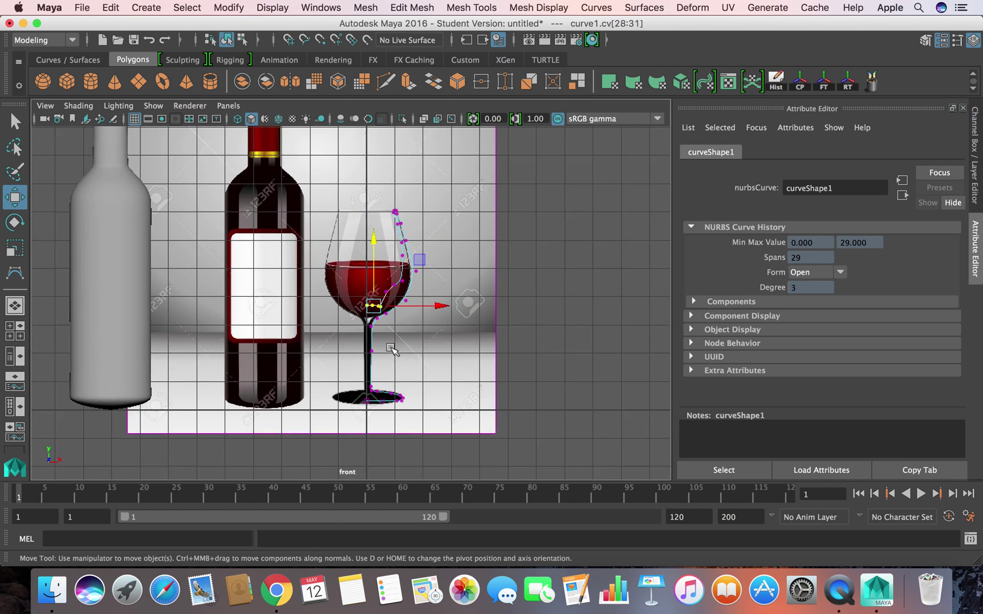
scroll(391, 348, "up", 6)
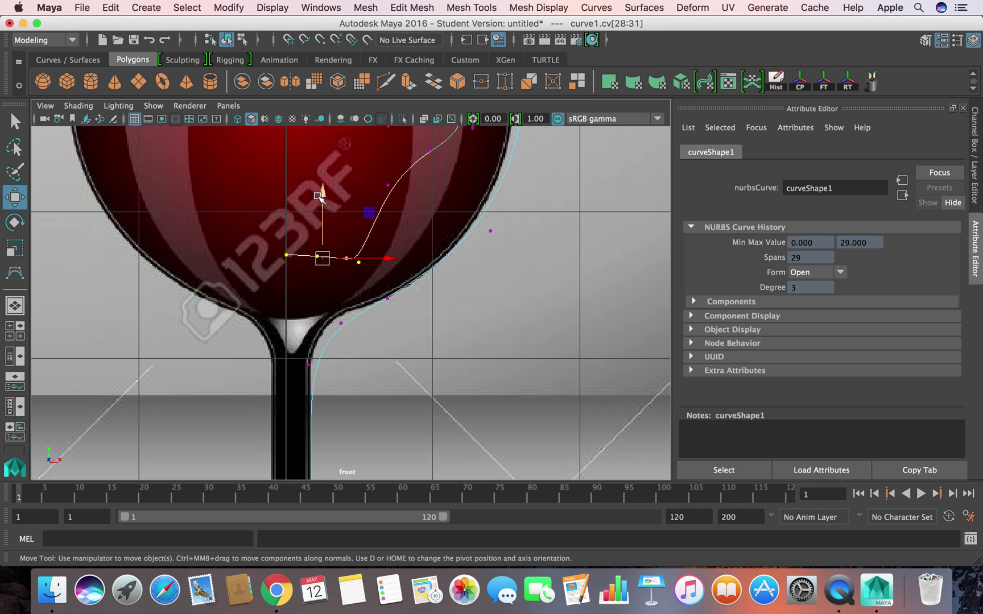
left_click_drag(320, 197, 325, 226)
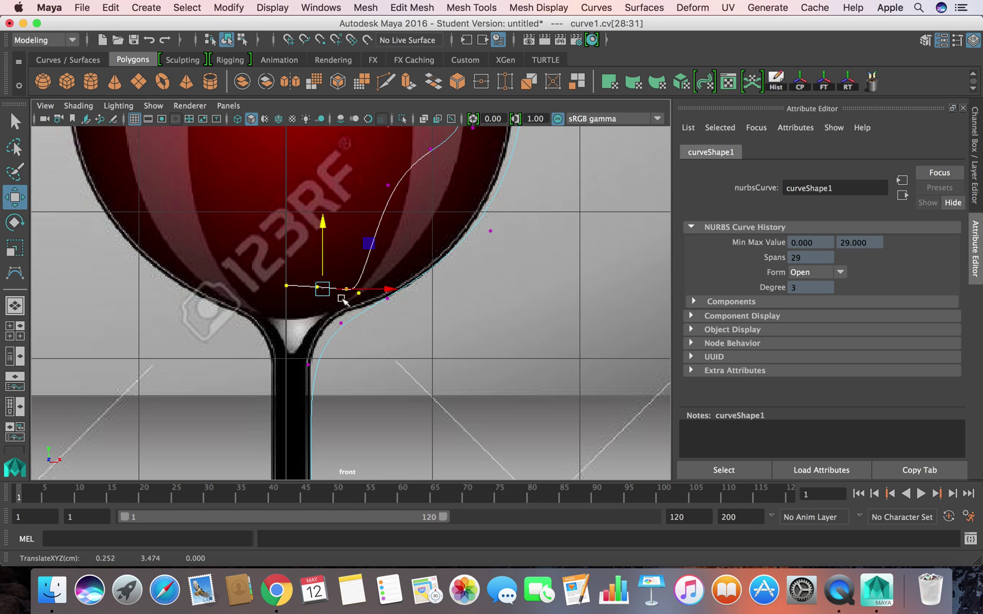
Step: Arrange control vertices 28 to 31 along the rounded inner bottom of the bowl, with vertex 31 on the centre axis
left_click(318, 289)
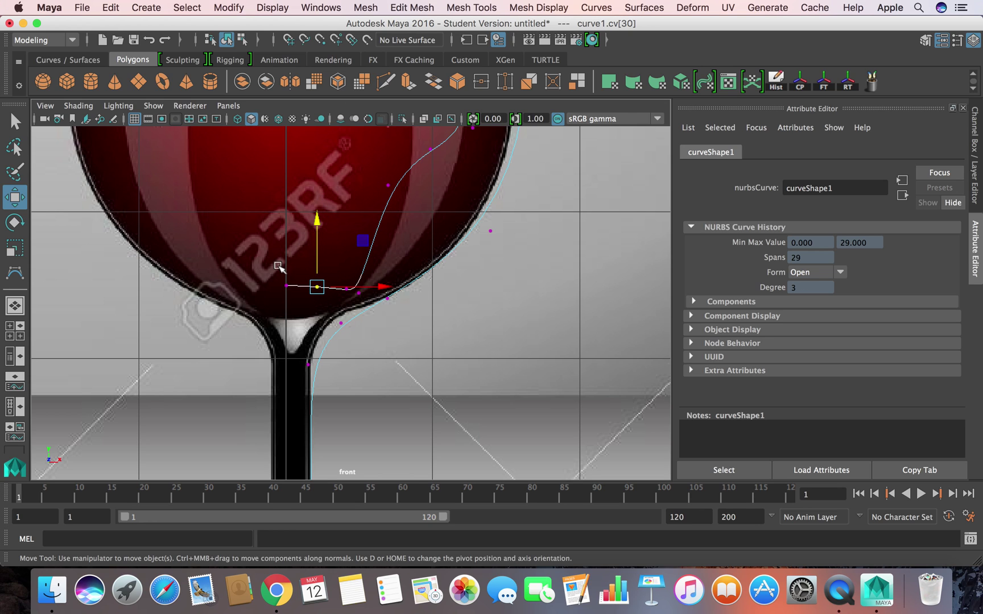
left_click(286, 285)
left_click_drag(289, 220, 290, 253)
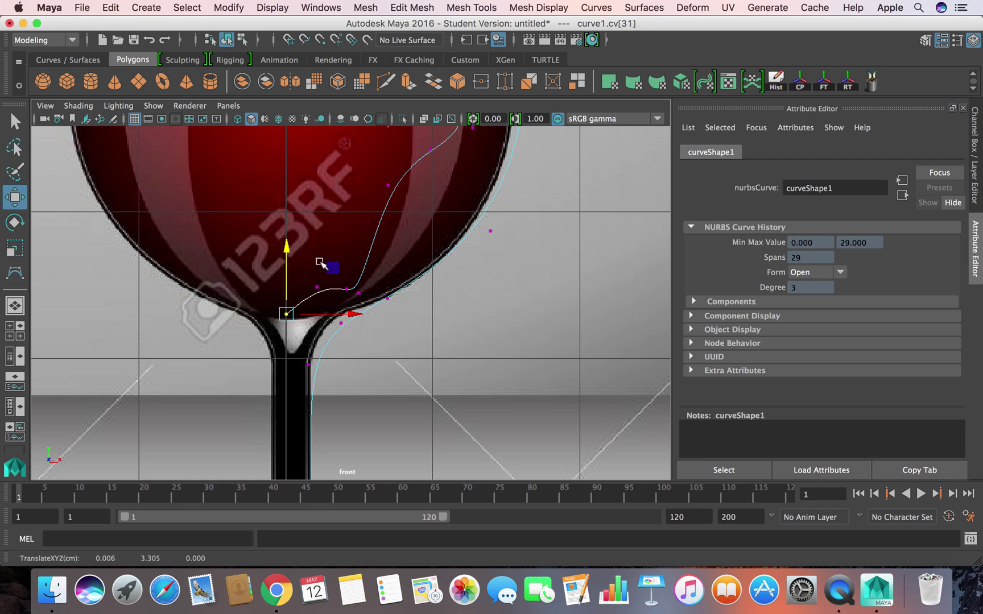
left_click(317, 288)
left_click_drag(317, 288, 335, 318)
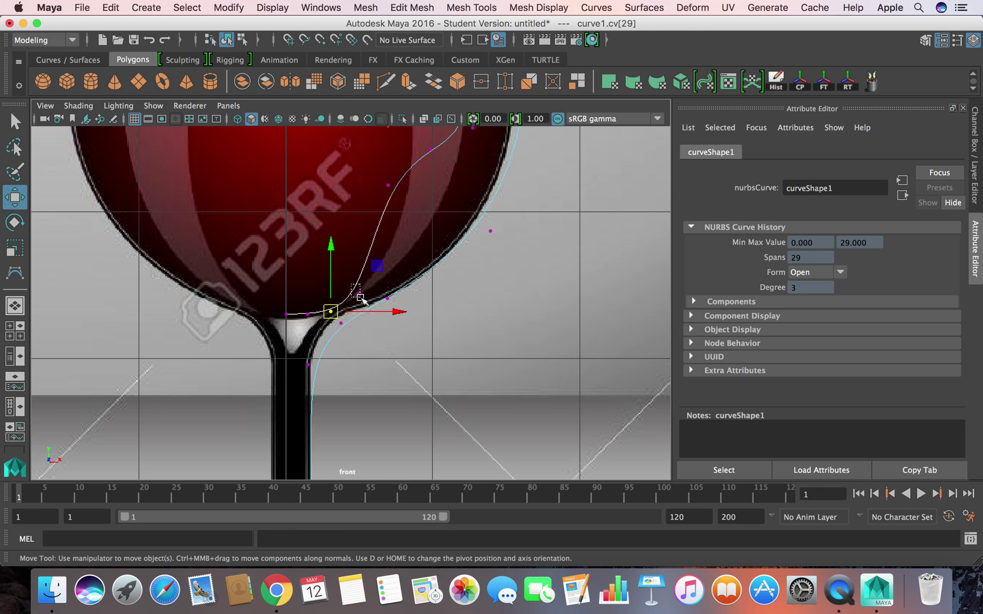
left_click(367, 294)
Step: Pull the outer control vertices up to 14 inward, fitting the curve to the stem junction and lower bowl outline
left_click_drag(340, 323, 329, 326)
left_click_drag(379, 289, 401, 314)
left_click_drag(388, 299, 347, 314)
left_click_drag(459, 213, 466, 276)
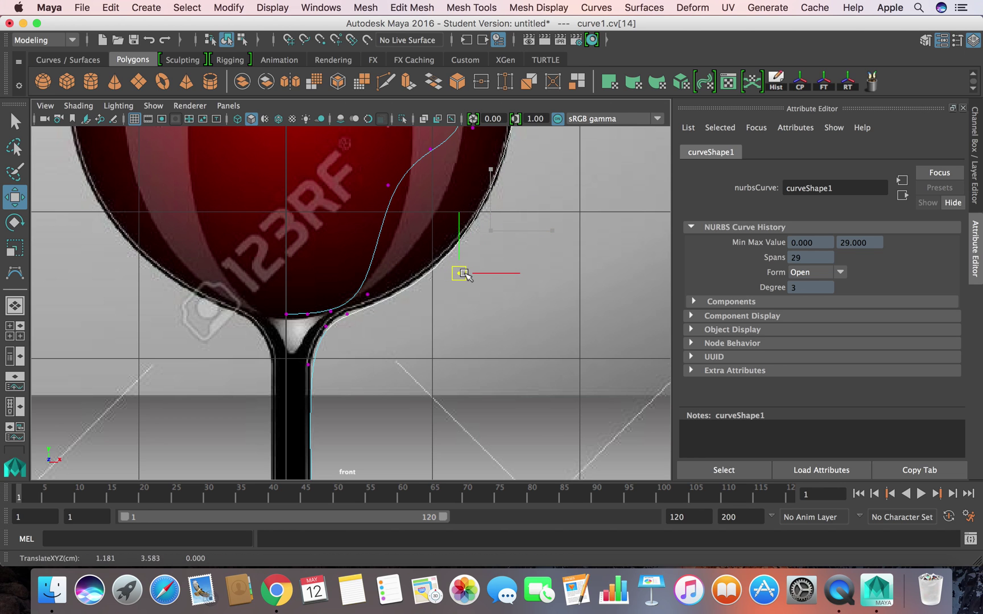
Step: Move control vertices 27 and 26 outward so the inner lower bowl wall runs parallel to the outer one
middle_click_drag(430, 267, 411, 325, "alt")
left_click_drag(349, 224, 419, 310)
middle_click_drag(420, 267, 414, 310, "alt")
left_click_drag(405, 277, 406, 277)
left_click_drag(399, 265, 444, 306)
scroll(441, 228, "up", 2)
Step: Move control vertices 25 and 24 outward along the inner wall around the wine level
middle_click_drag(438, 224, 412, 309, "alt")
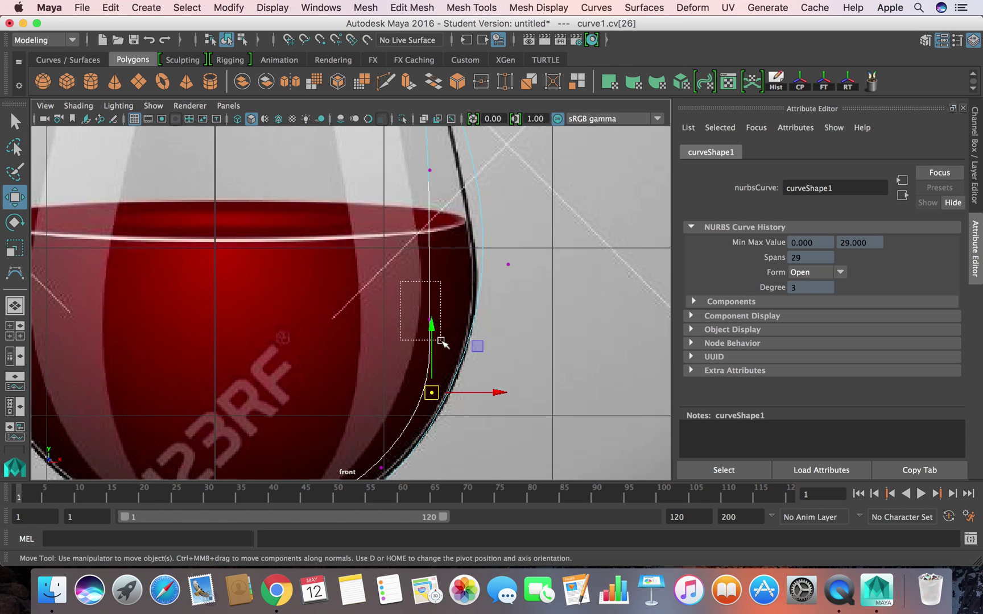
left_click_drag(441, 340, 441, 341)
left_click_drag(431, 320, 461, 328)
middle_click_drag(448, 267, 445, 395, "alt")
left_click_drag(410, 278, 441, 327)
left_click_drag(430, 301, 449, 334)
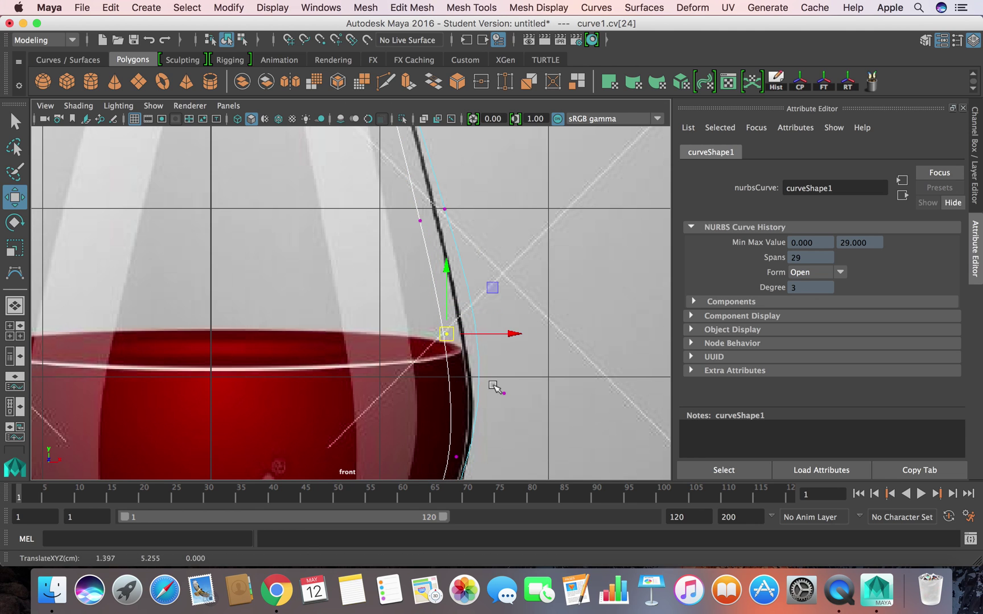
Step: Lower control vertex 15 on the outer bowl wall and shift inner vertices 23 and 24 slightly closer to that wall
left_click(504, 394)
left_click_drag(505, 395, 503, 432)
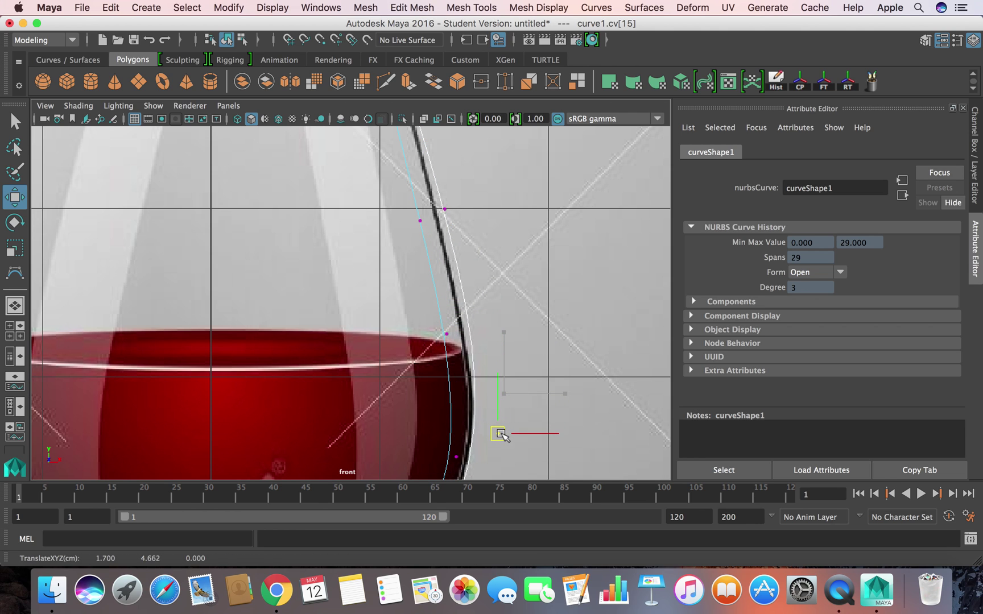
middle_click_drag(422, 252, 424, 349, "alt")
left_click_drag(449, 306, 427, 320)
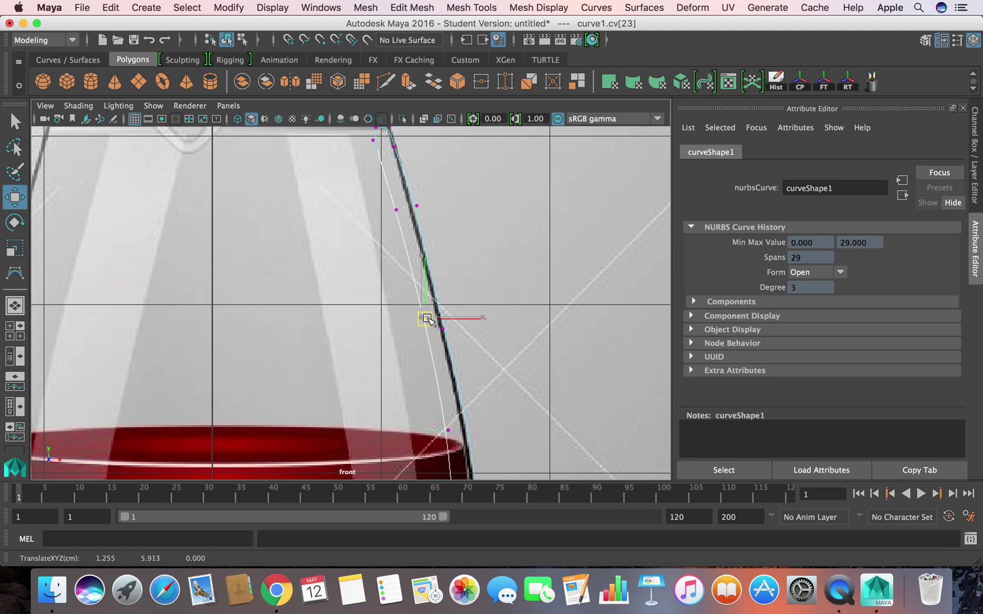
left_click(448, 431)
left_click_drag(448, 431, 455, 437)
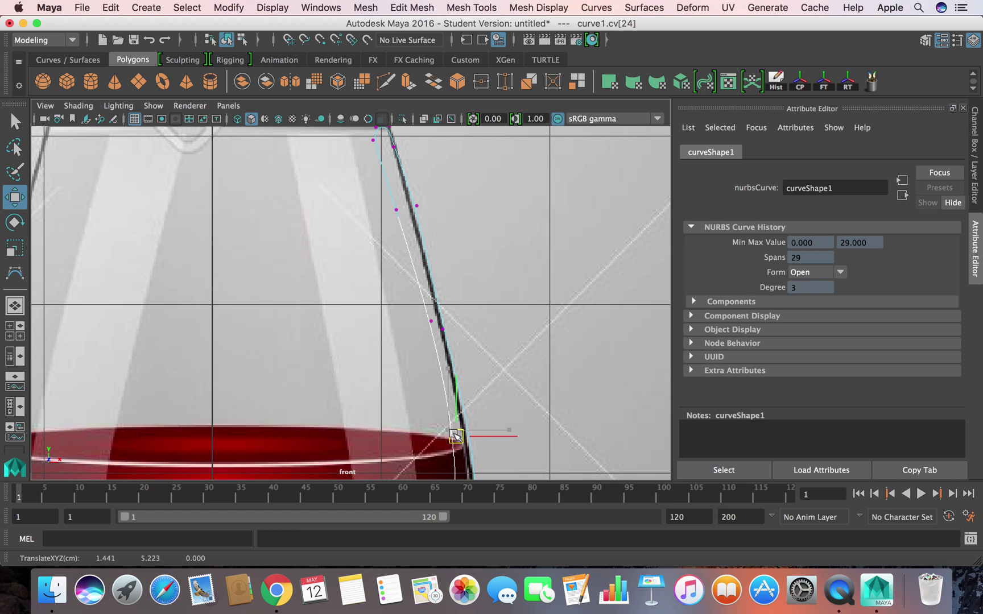
Step: Nudge control vertices 22 and 21 outward to thin the glass wall just below the rim
middle_click_drag(407, 225, 406, 331, "alt")
left_click(396, 317)
left_click_drag(396, 317, 397, 319)
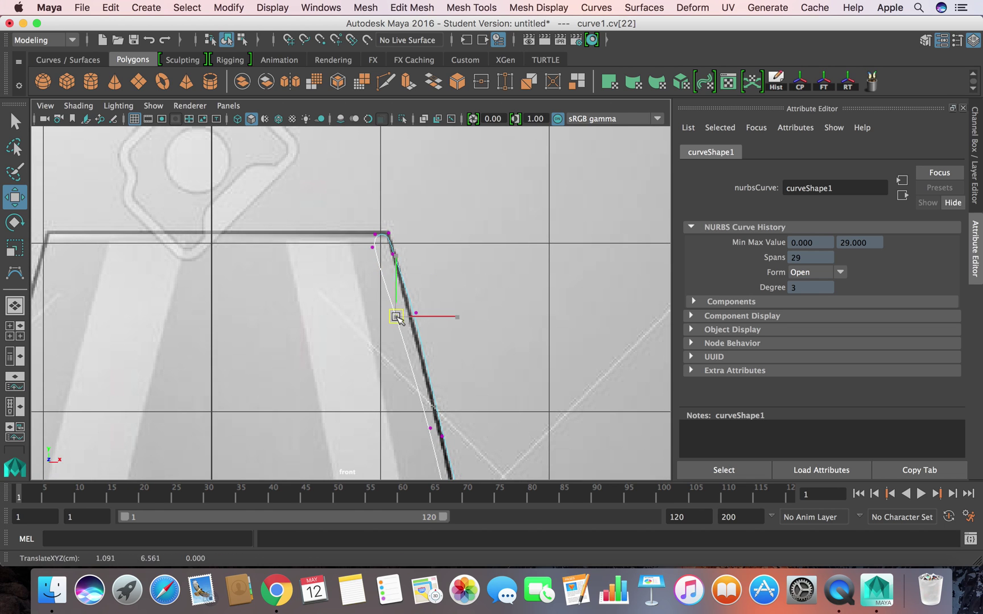
left_click(376, 250)
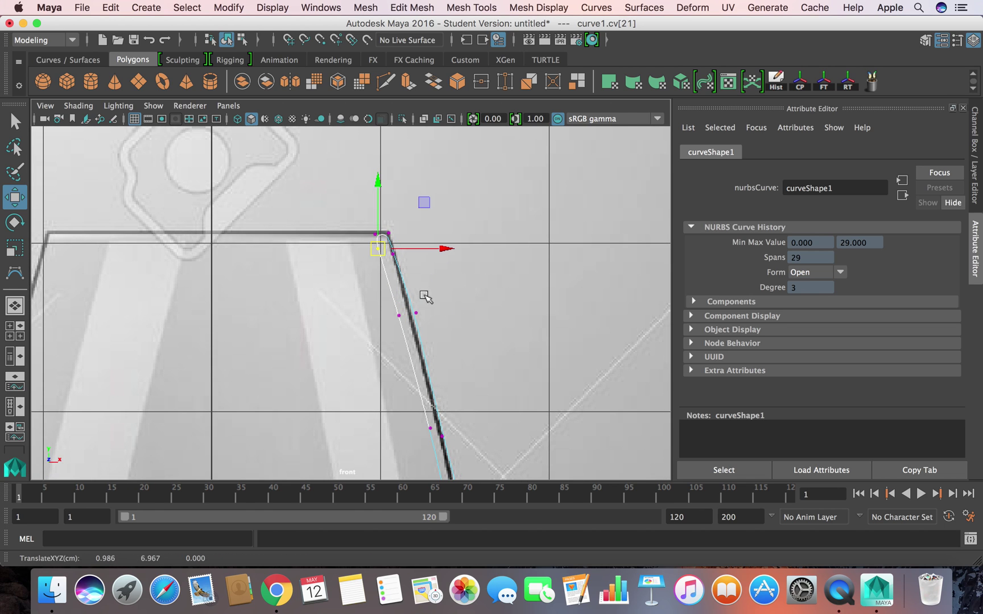
Step: Return to object selection and revolve the whole glass profile curve into a surface, leaving nothing selected
scroll(472, 336, "up", 5)
scroll(443, 290, "down", 15)
scroll(444, 290, "down", 4)
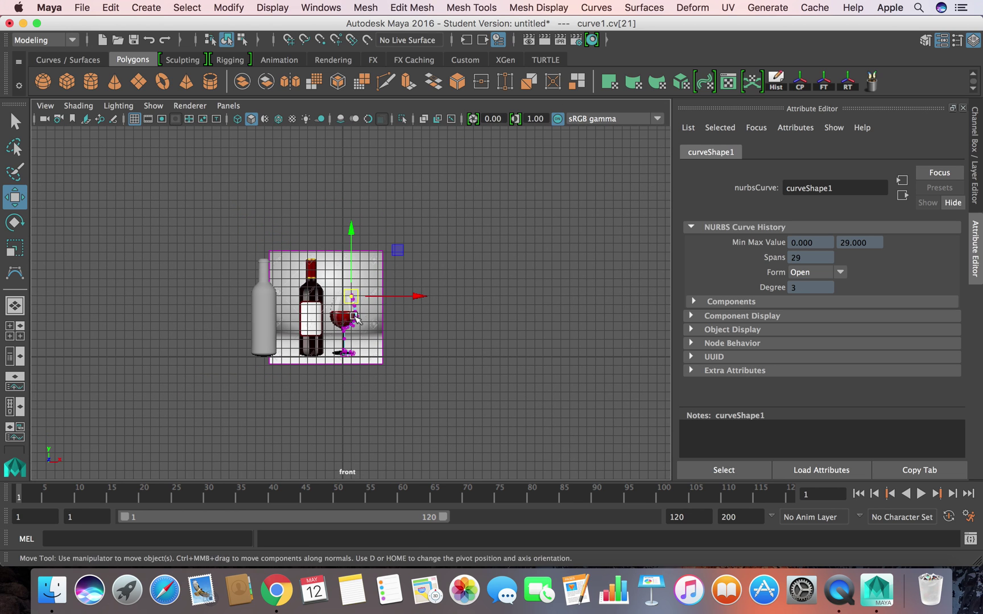
right_click_drag(357, 318, 421, 268)
left_click(357, 328)
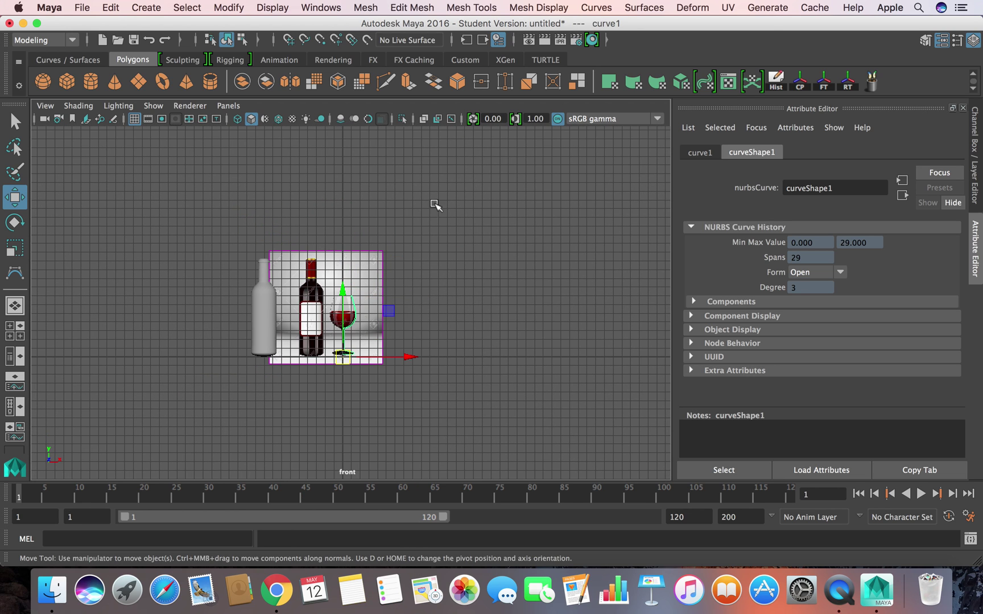
left_click(548, 10)
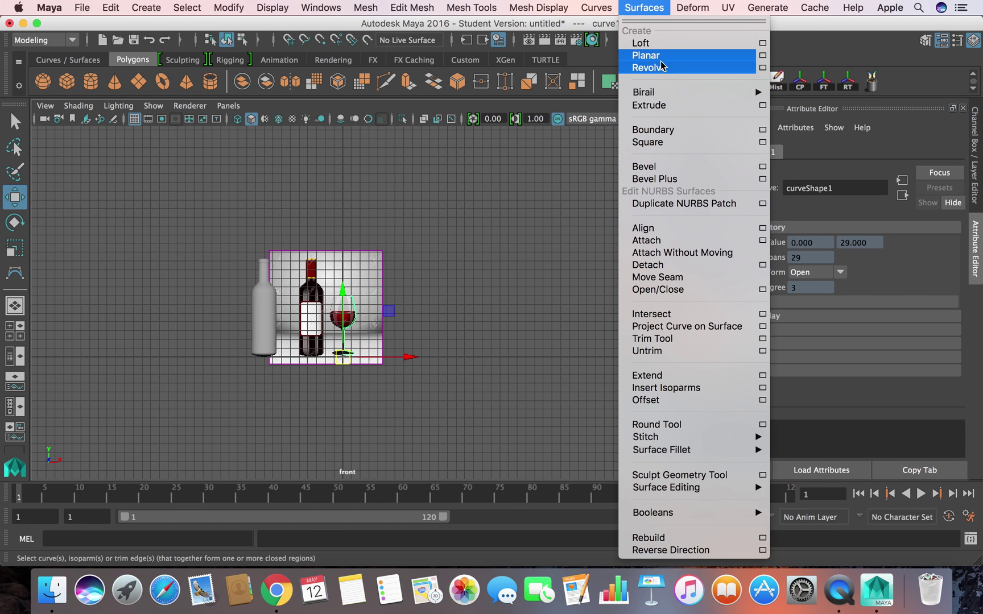
left_click(660, 69)
left_click(478, 320)
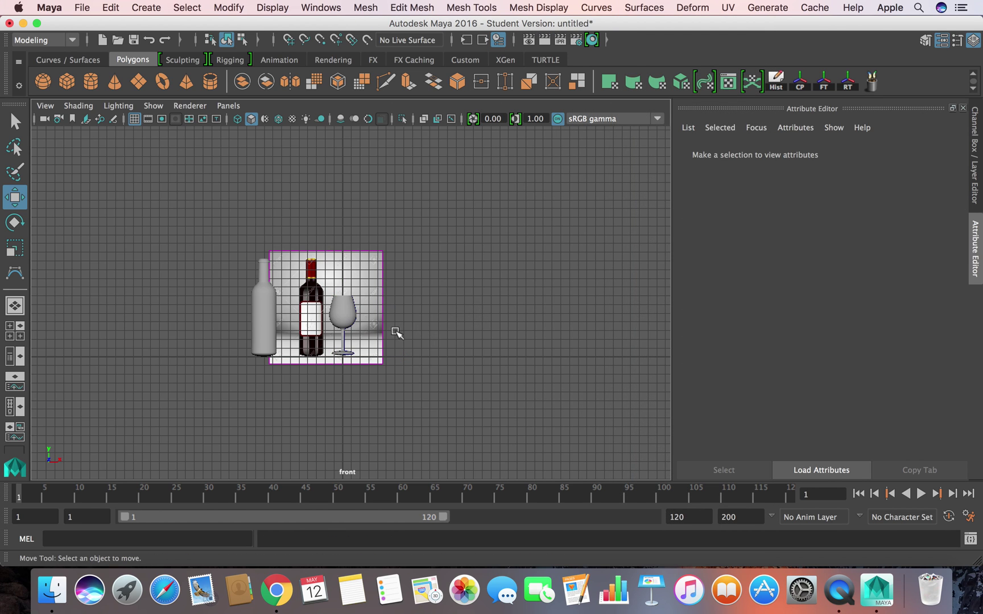
Step: Examine the revolved wine glass beside the bottle from several angles and distances in the perspective view
key("space")
left_click_drag(393, 331, 423, 332)
left_click_drag(366, 309, 450, 253, "alt")
scroll(340, 336, "down", 4)
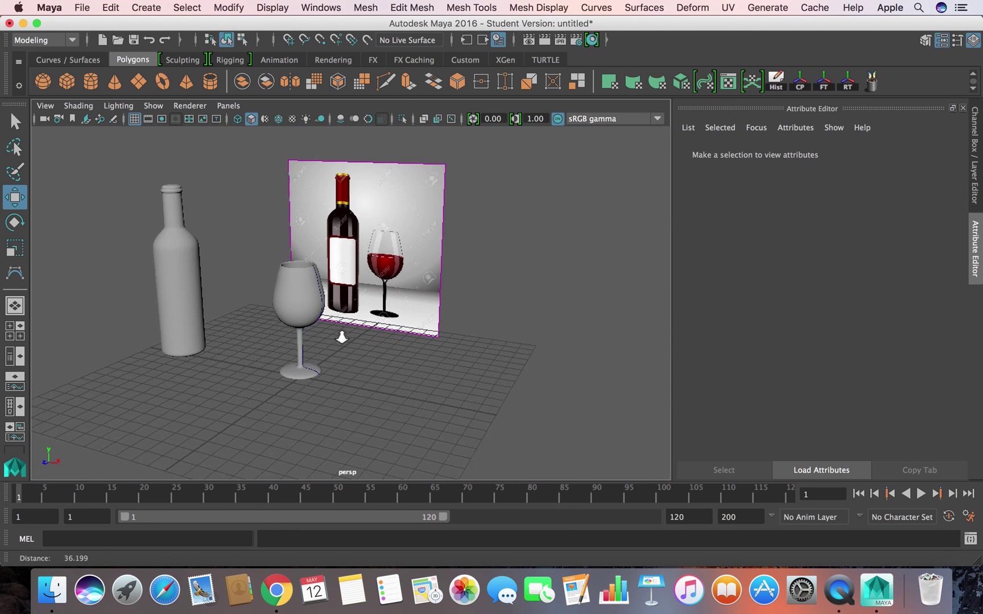
left_click_drag(341, 335, 314, 305, "alt")
middle_click_drag(343, 312, 395, 314, "alt")
scroll(396, 314, "up", 6)
left_click_drag(397, 315, 423, 340, "alt")
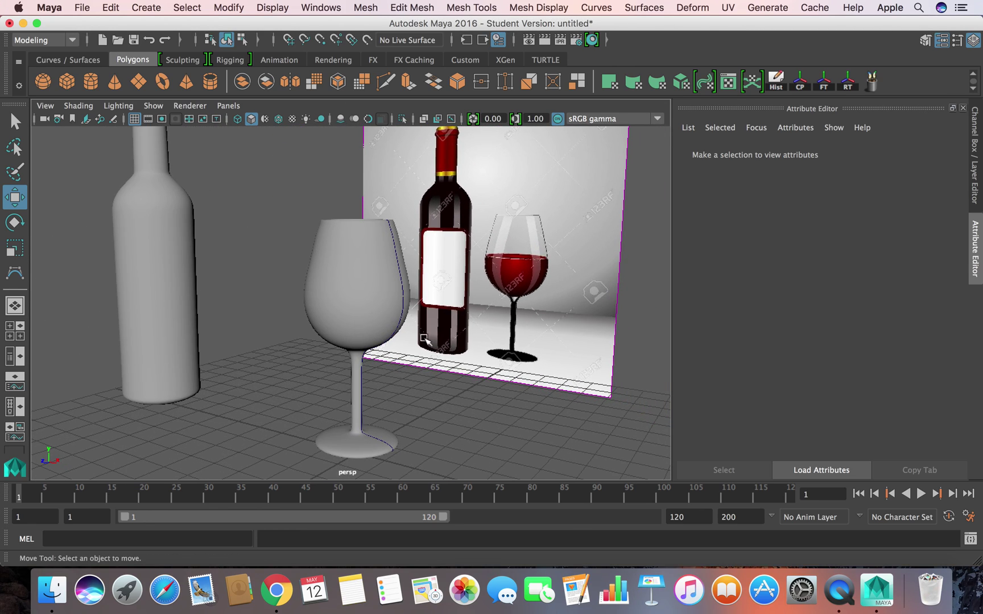
middle_click_drag(349, 315, 415, 342, "alt")
scroll(415, 342, "up", 6)
scroll(415, 343, "down", 10)
scroll(415, 343, "up", 3)
left_click_drag(395, 345, 409, 312, "alt")
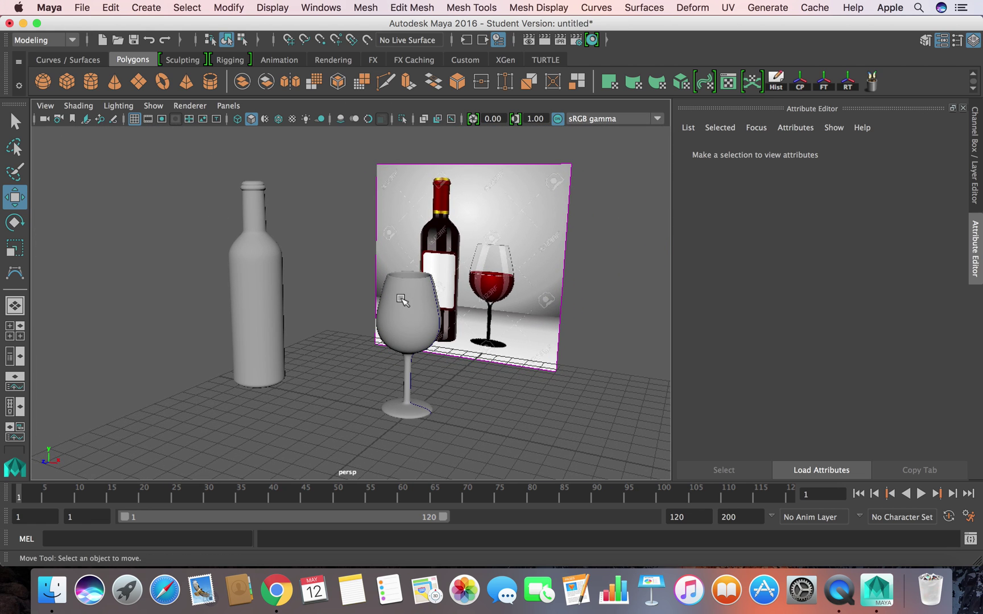